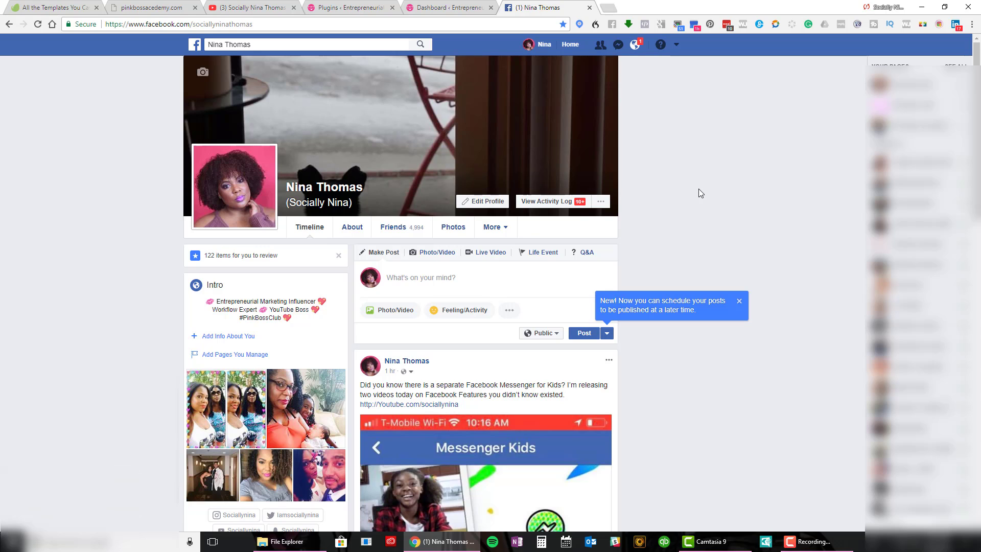
Show the Facebook profile timeline in full-screen Chrome with F11
scroll(726, 205, "down", 1)
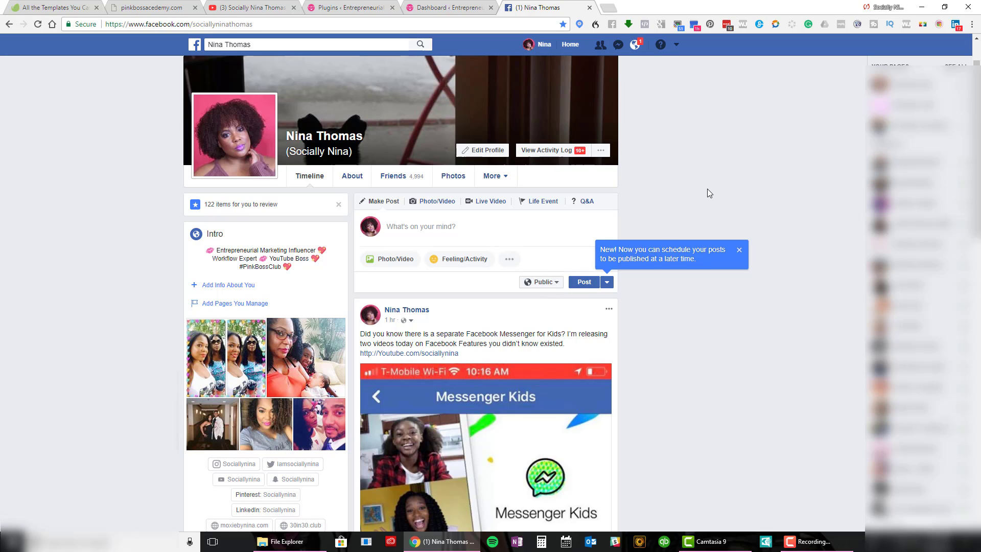
key("F11")
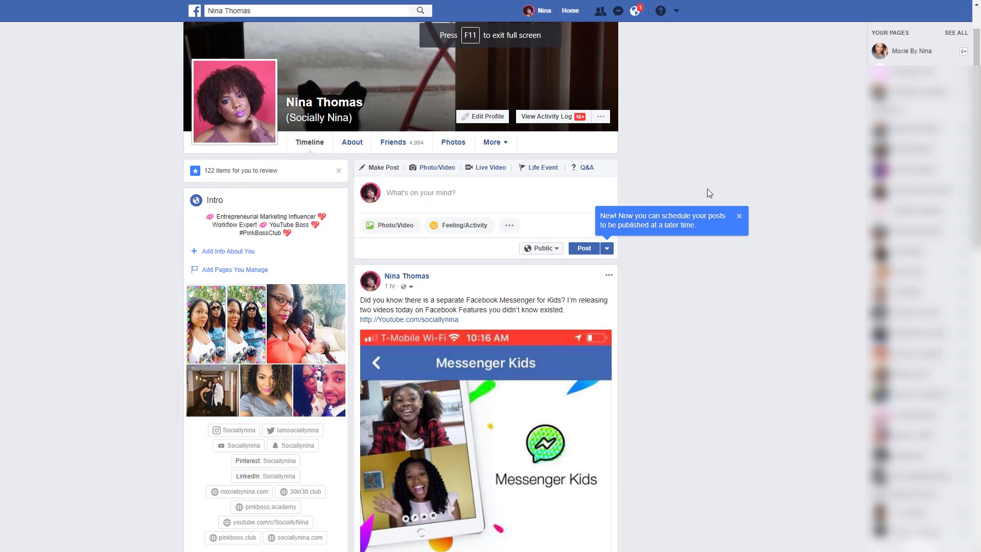
Write 'This is a scheduled post from Facebook's new Schedule Post feature…' on a pink gradient background
left_click(502, 205)
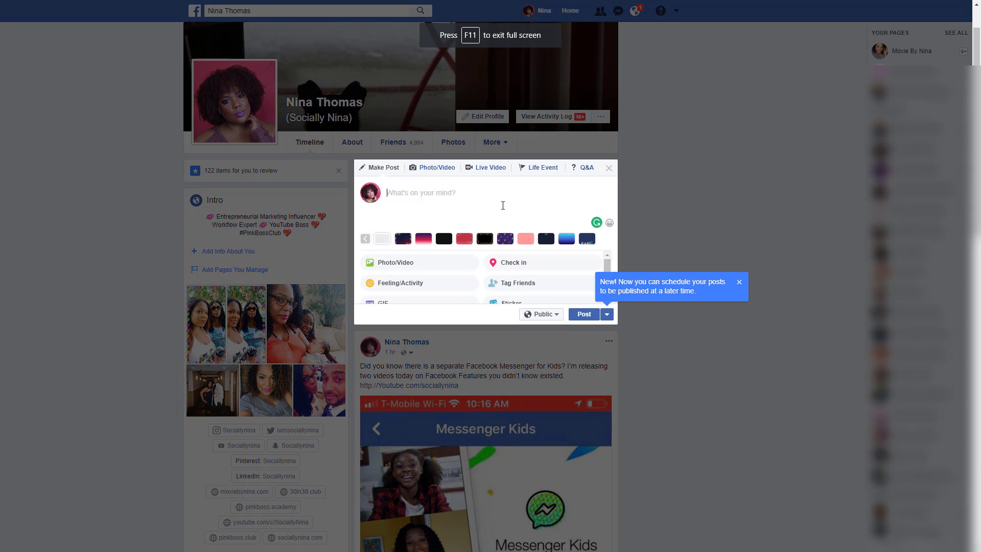
type("This is a s")
type("dd")
key("BackSpace")
key("BackSpace")
key("BackSpace")
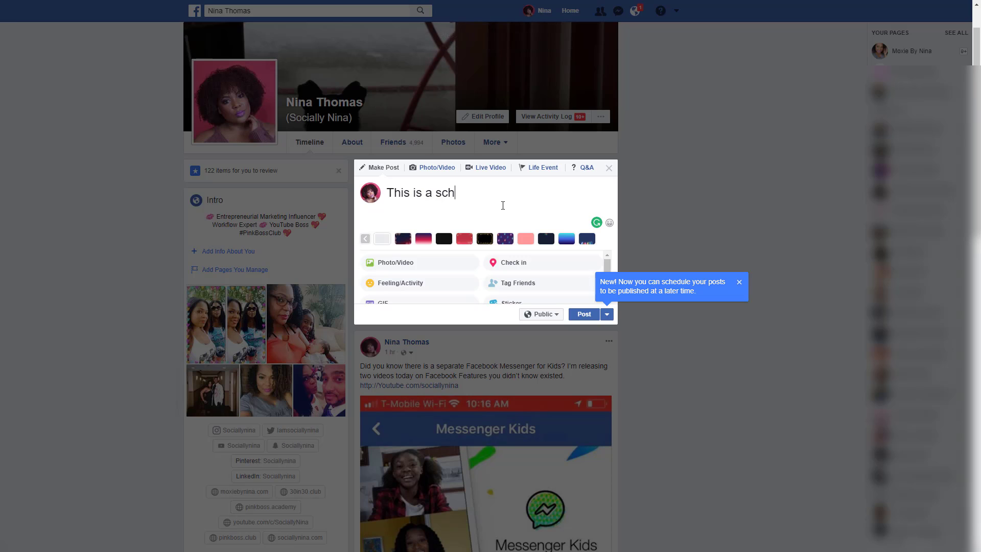
type("eduled post from Facebook")
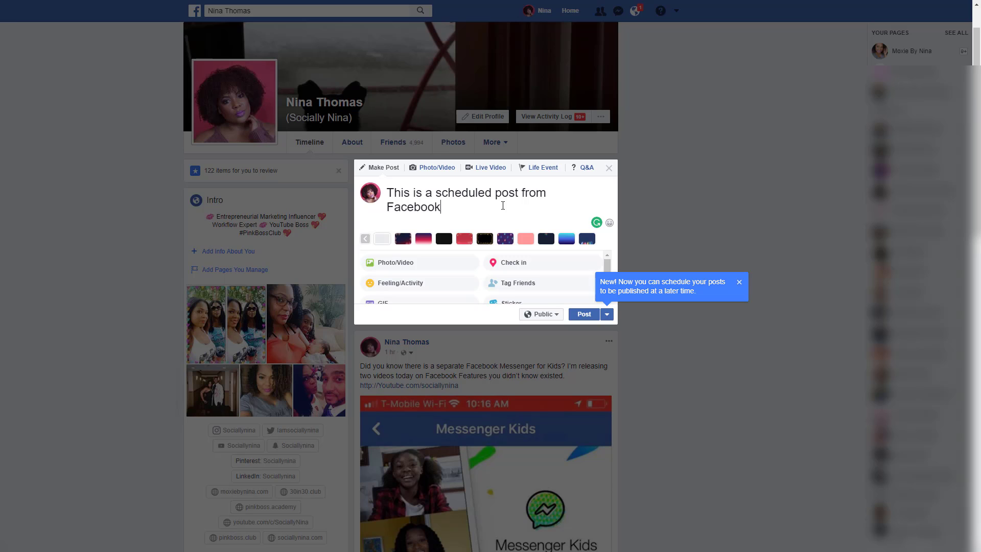
type("'s new S")
type("chedule Post ")
type("feature")
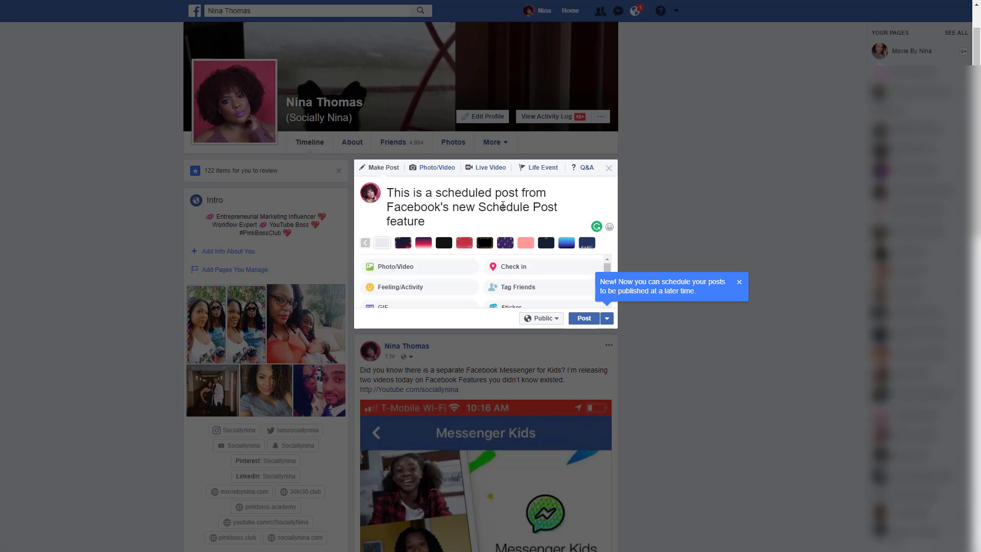
type(".  I'll be uploading a video on this shortly.")
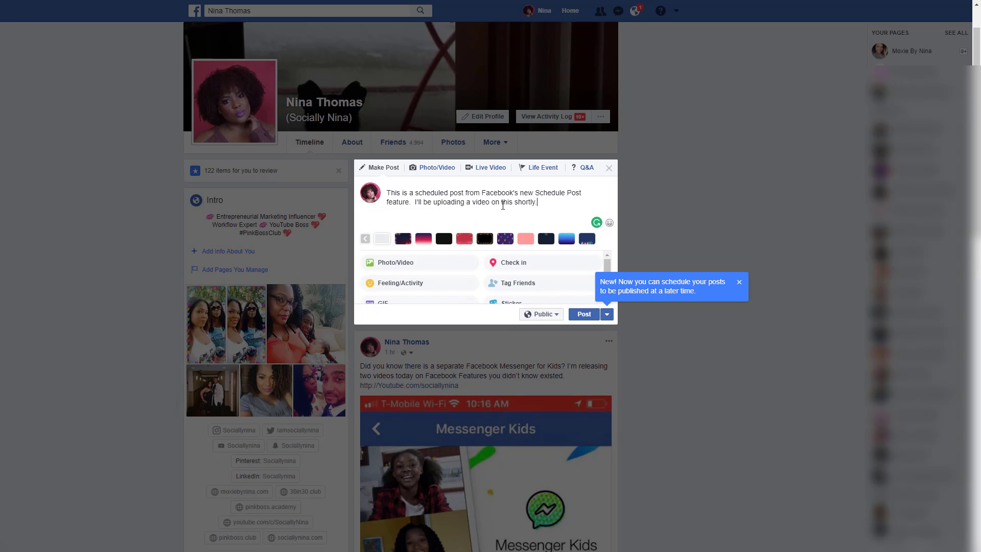
left_click(422, 239)
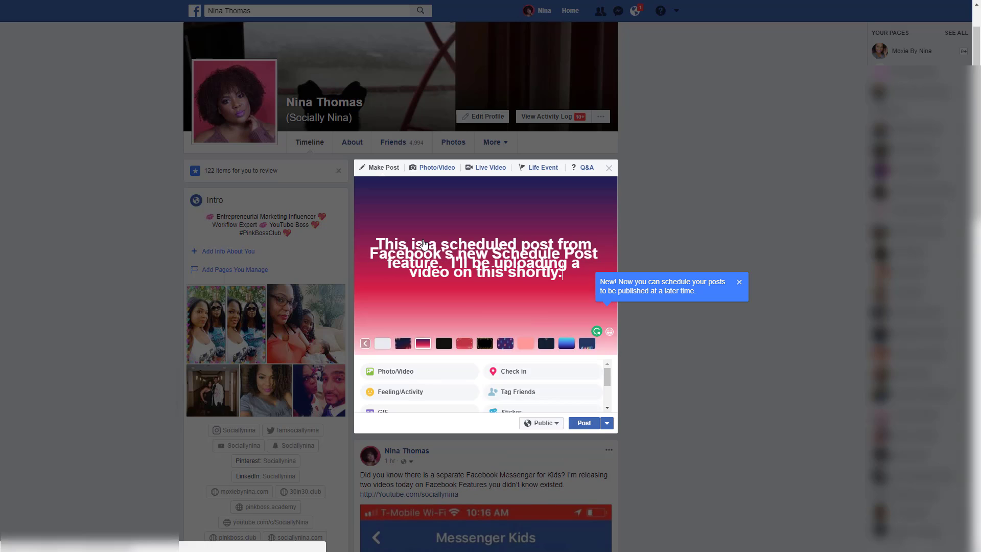
Schedule the gradient post for 12:22 pm today instead of publishing it now
left_click(607, 425)
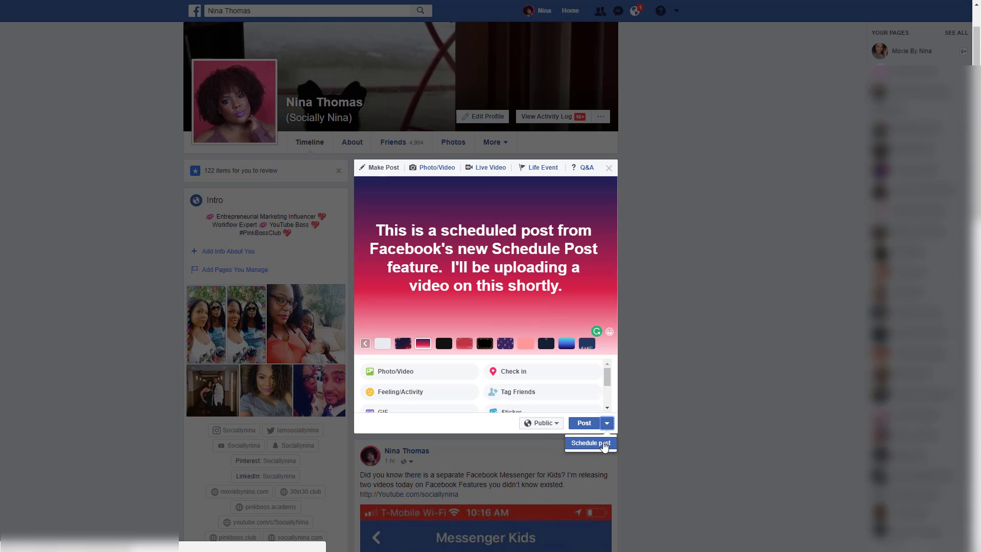
left_click(605, 444)
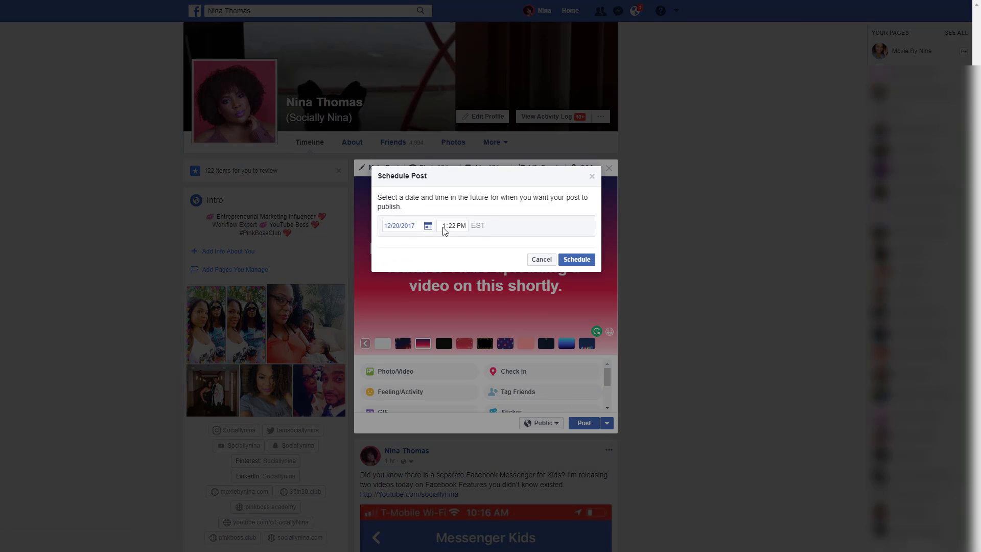
left_click(443, 229)
left_click(583, 261)
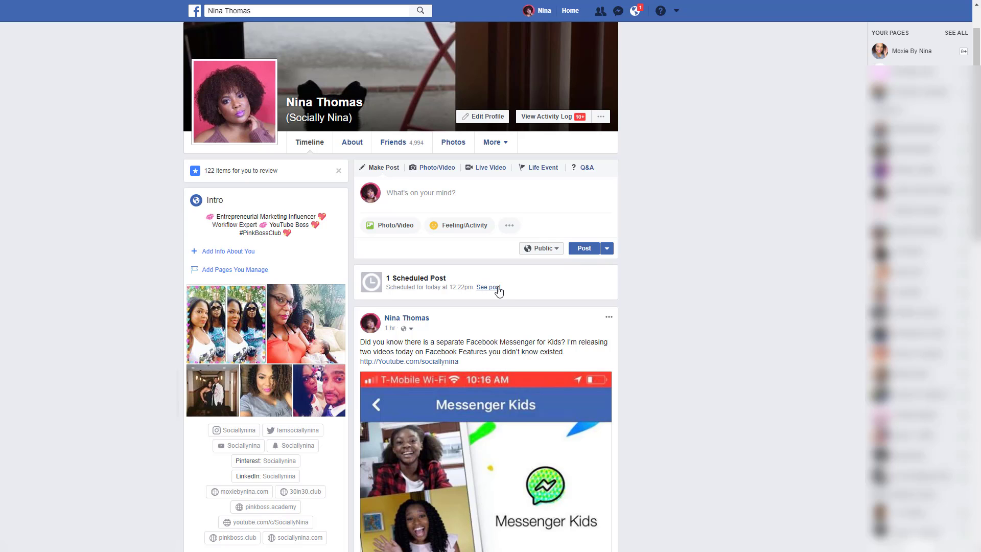
Open a new composer and browse its GIF, Edit Date, Poll and Answer a Question options
left_click(607, 251)
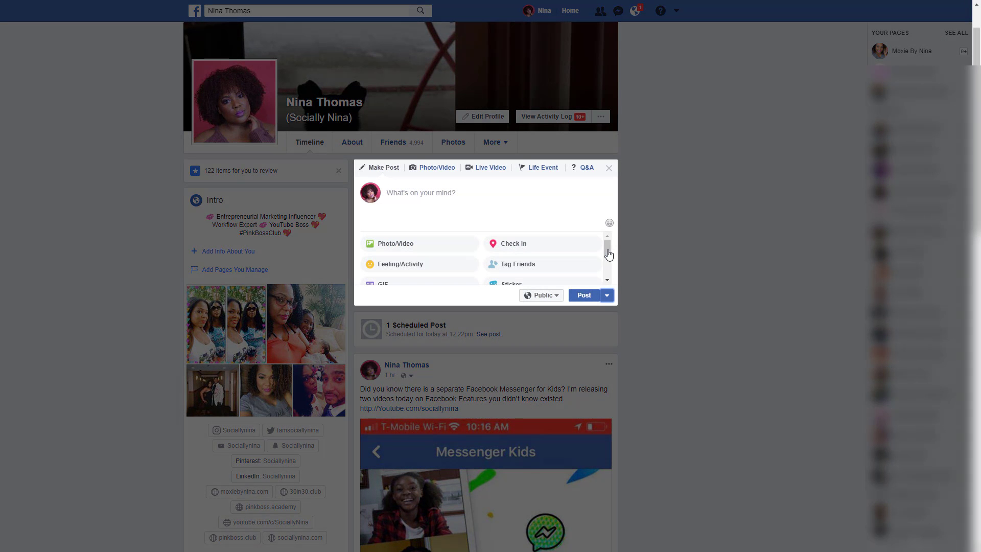
scroll(588, 254, "down", 2)
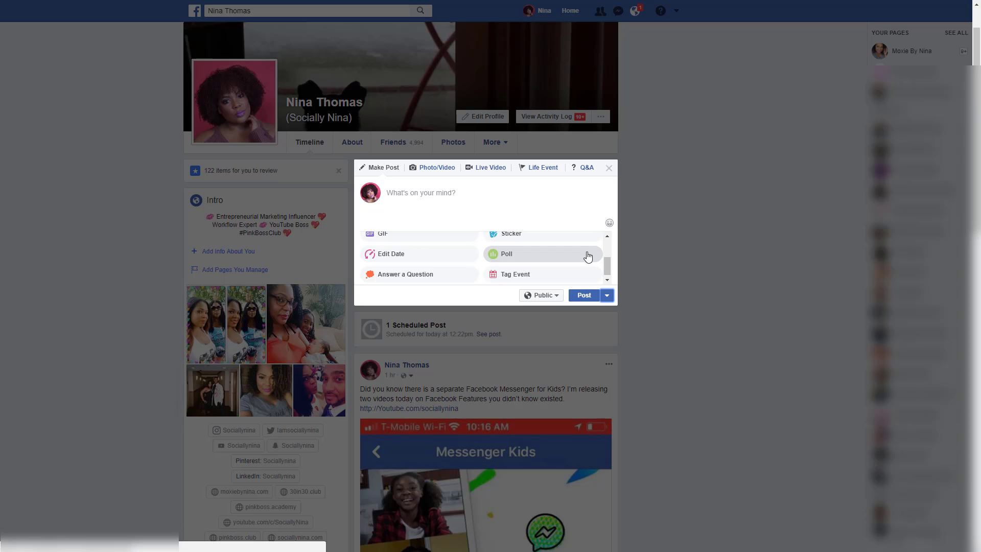
scroll(587, 255, "up", 2)
scroll(588, 256, "up", 1)
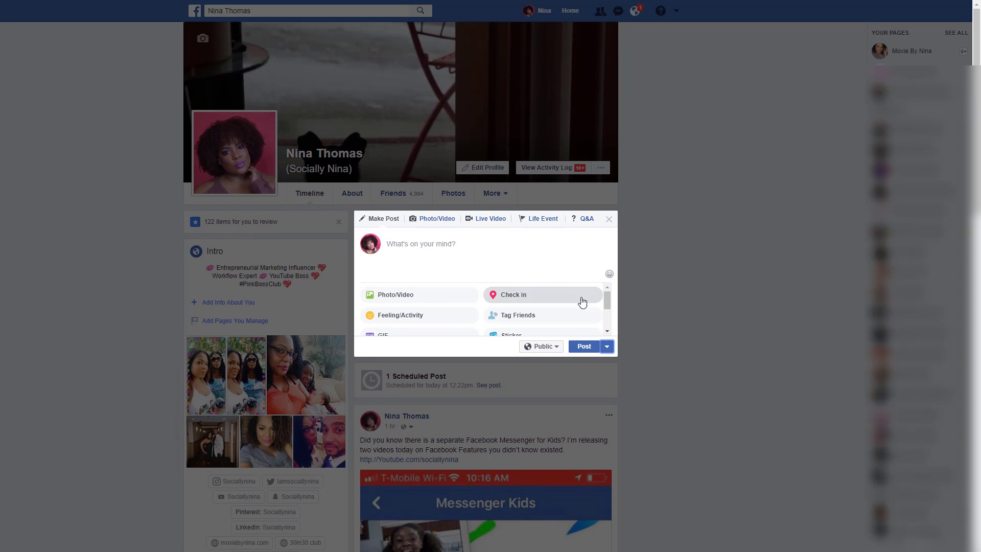
scroll(584, 304, "down", 2)
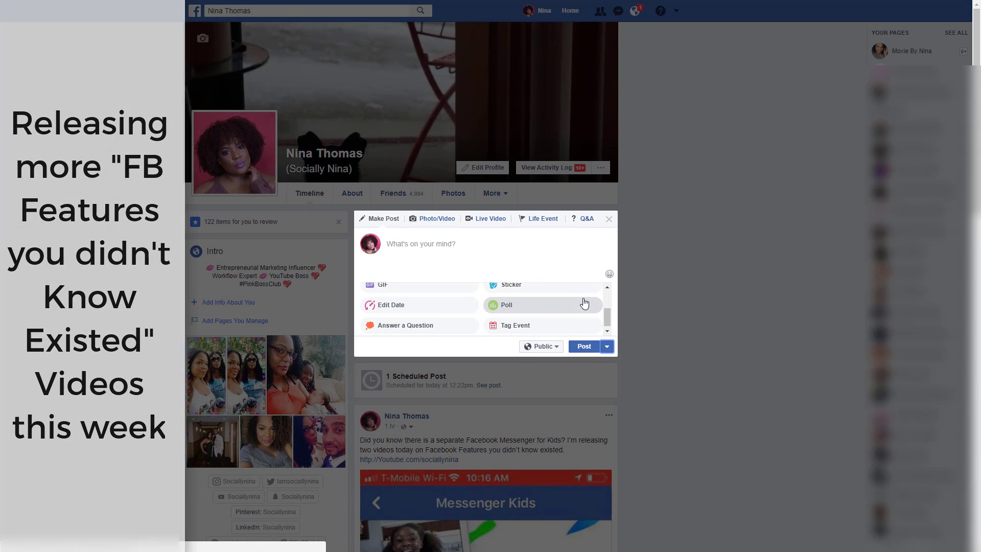
scroll(584, 303, "up", 2)
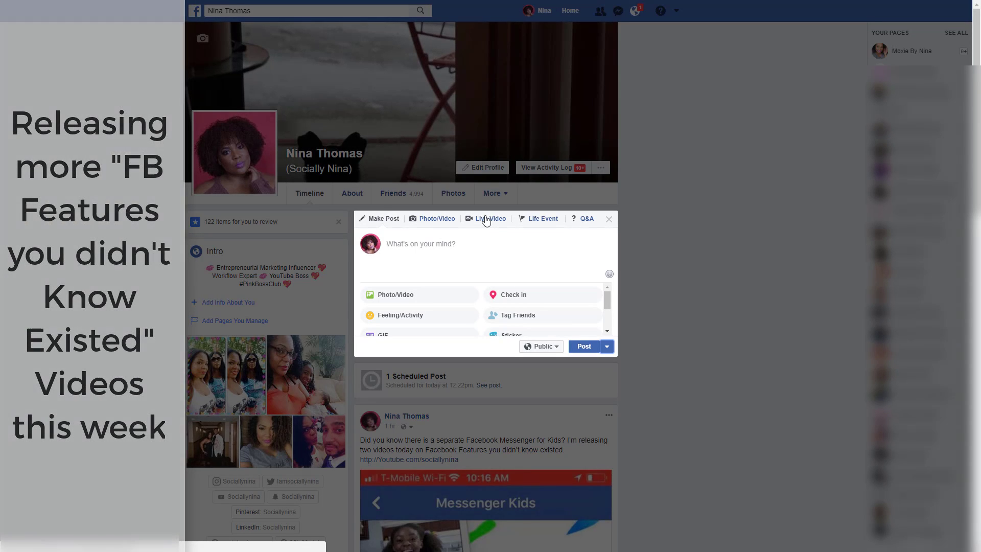
Browse Life Event categories such as Family & Relationships, then switch to a Q&A post
left_click(540, 221)
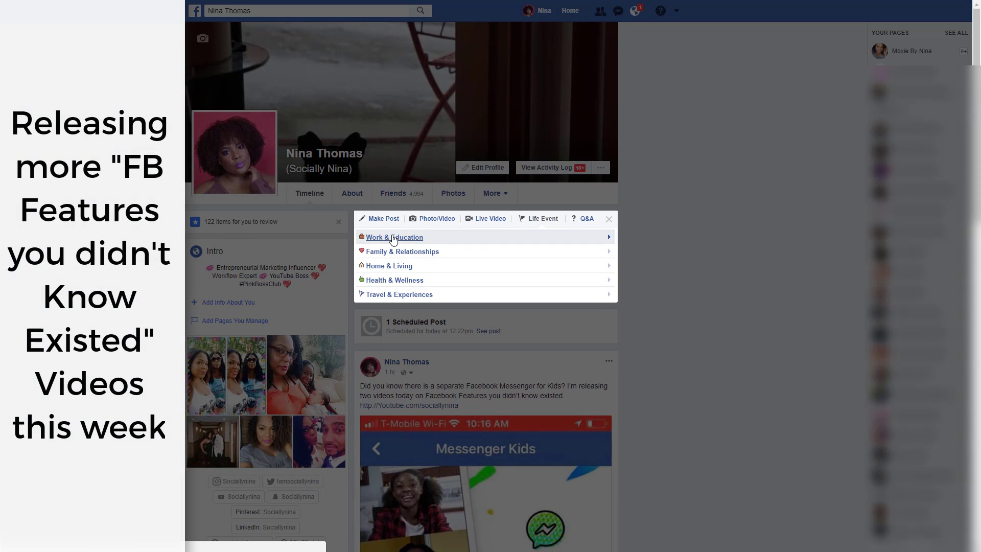
left_click(484, 252)
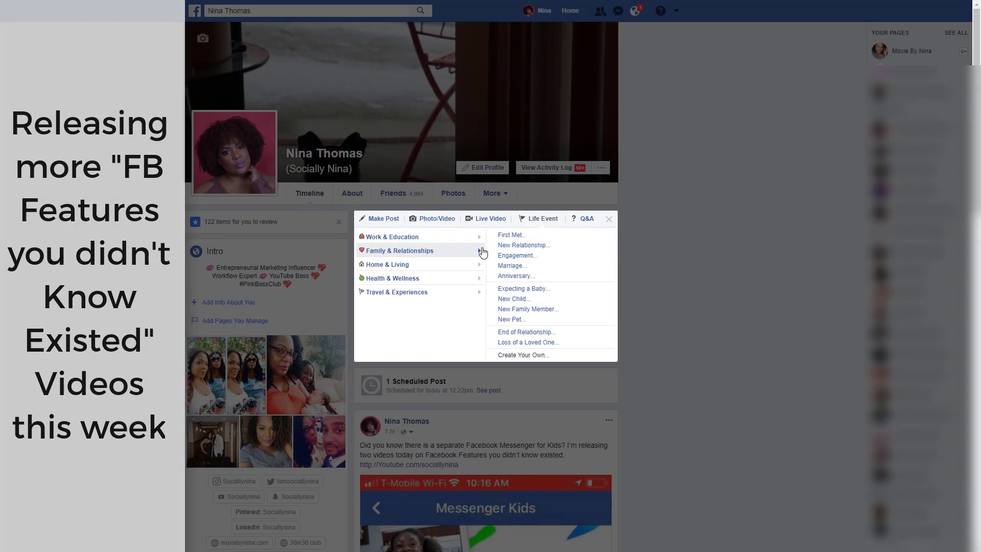
scroll(540, 342, "down", 3)
scroll(536, 342, "up", 1)
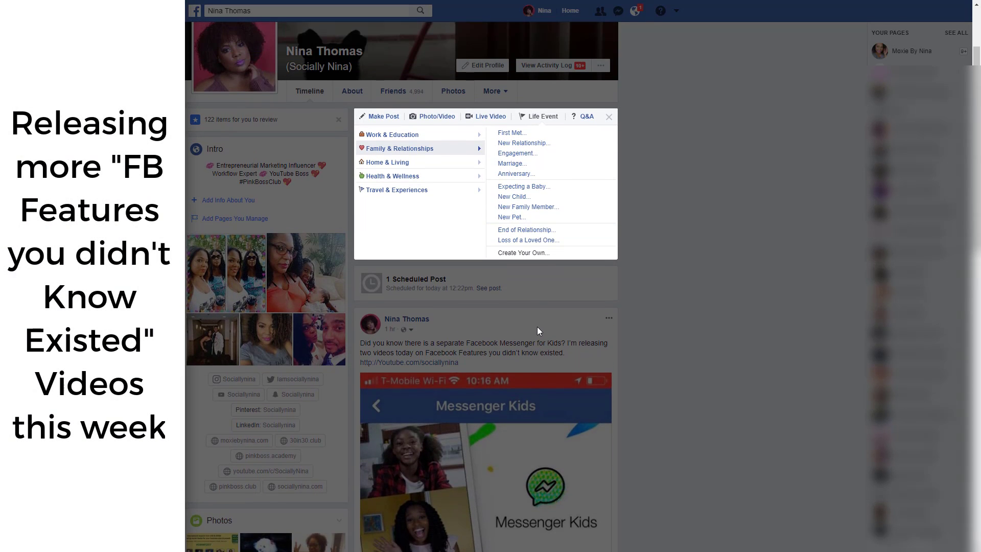
scroll(511, 286, "up", 1)
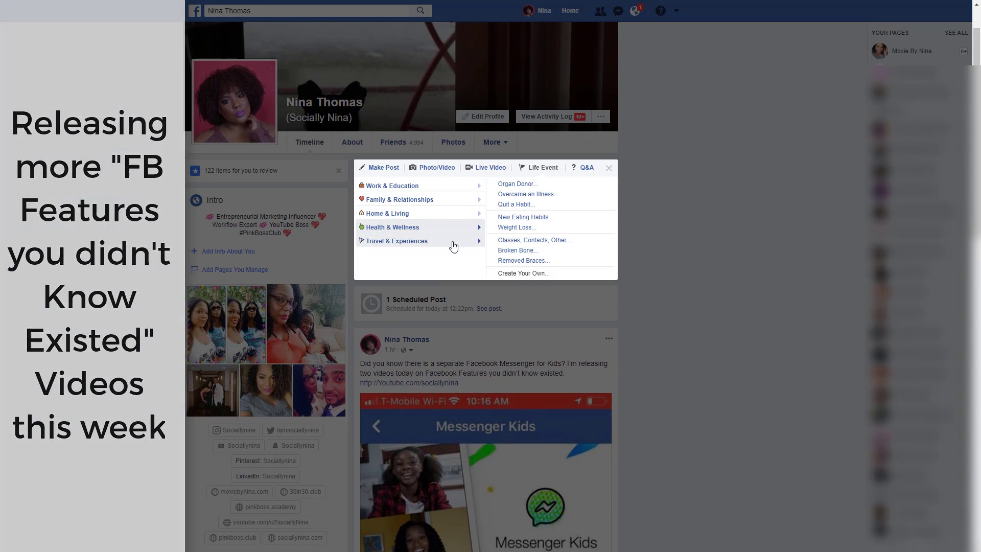
mouse_move(397, 189)
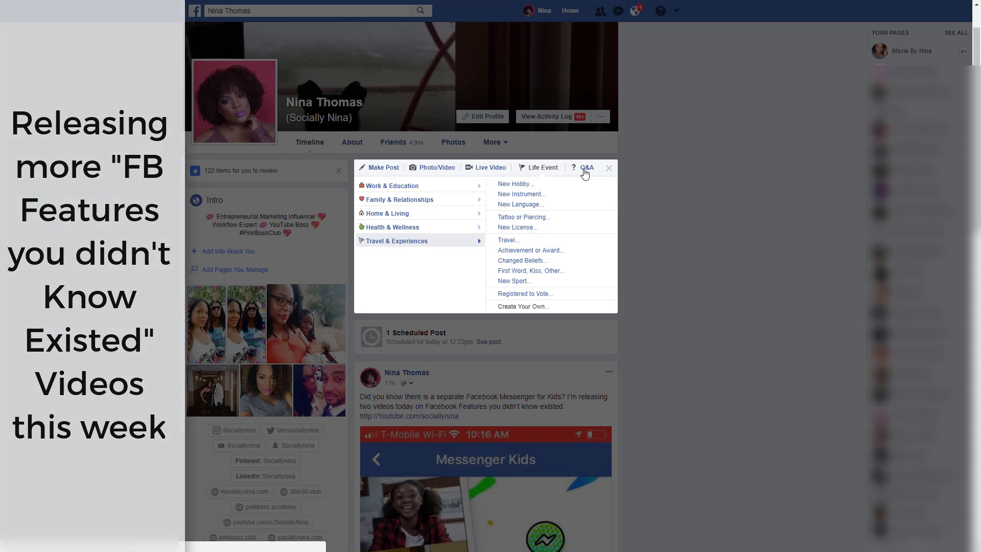
left_click(584, 170)
Type 'This is a Q&A Post. Not sure what it does?' and attach the Facebook Group thumbnail
left_click(424, 200)
scroll(424, 201, "down", 1)
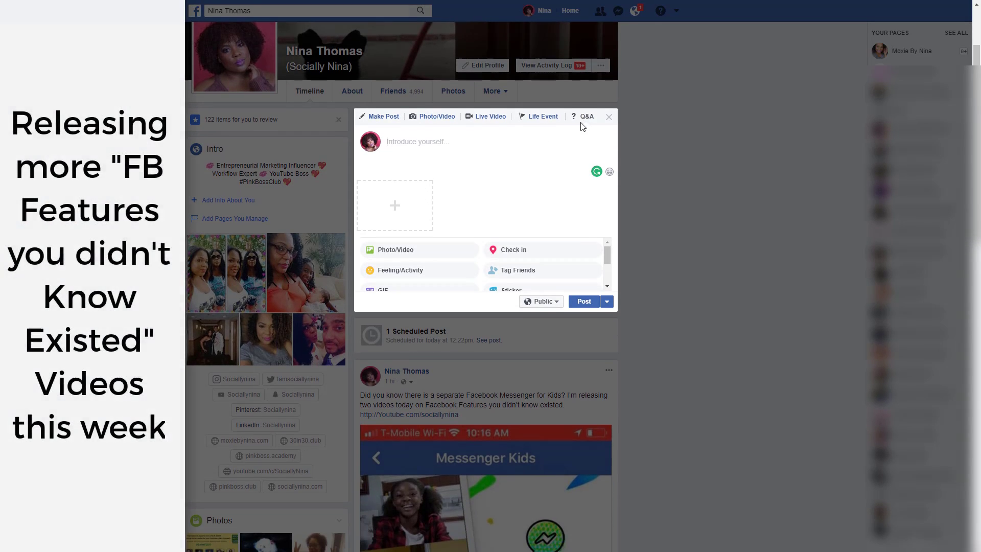
type("This is a Q&")
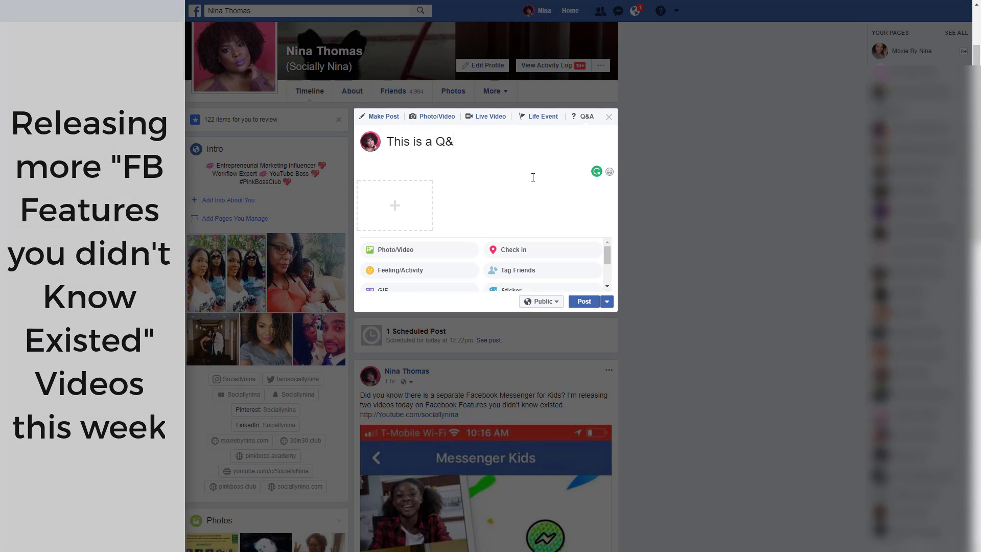
type("A Post.  ")
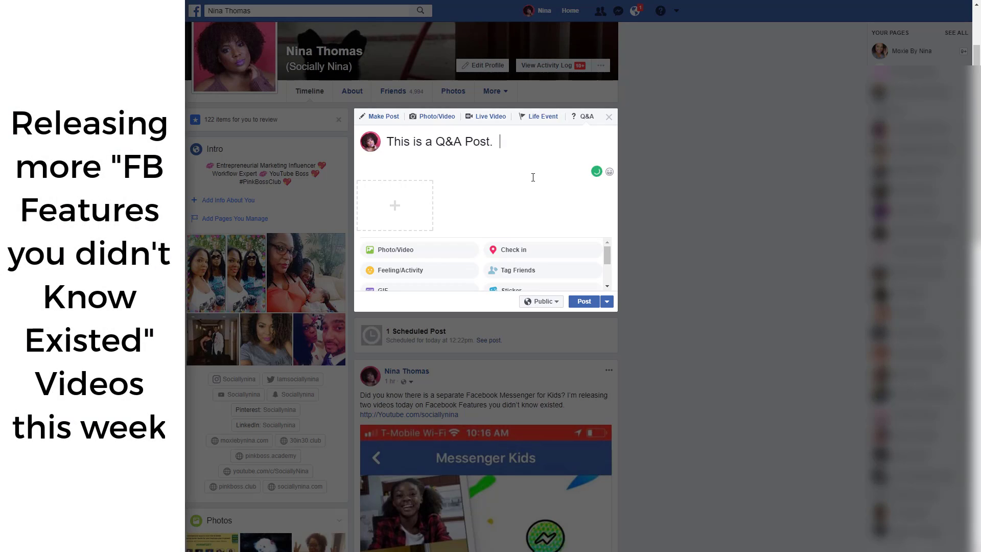
type("Not sure what it does?")
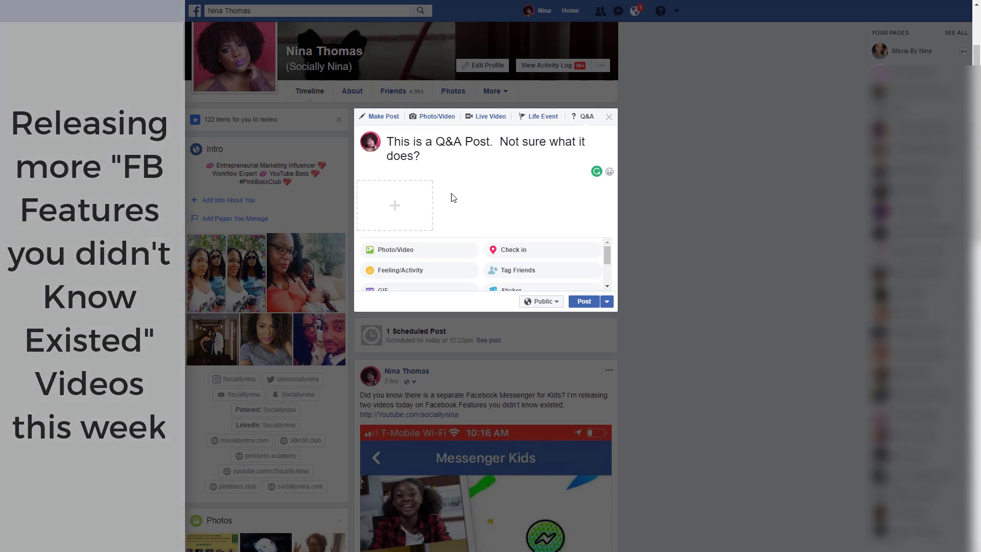
left_click(396, 212)
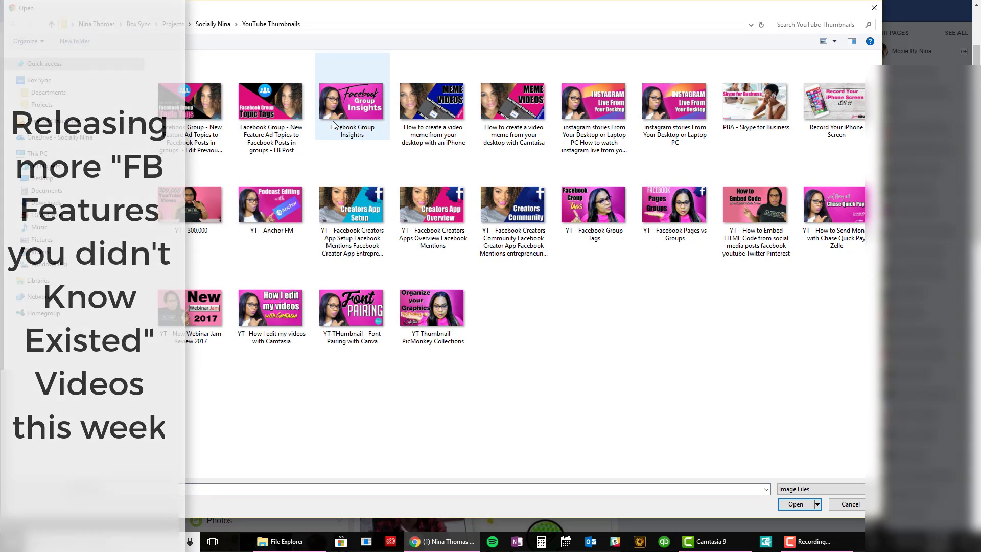
double_click(194, 103)
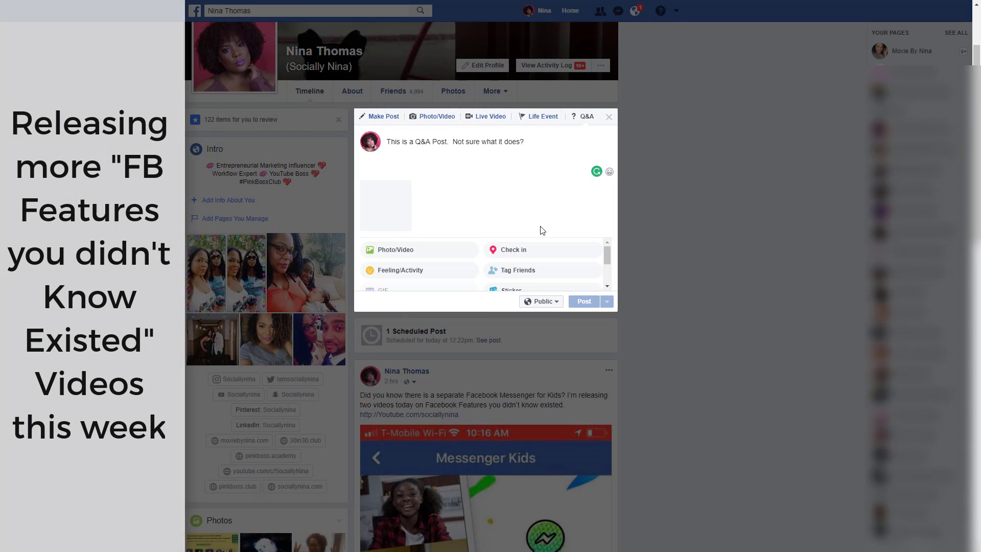
scroll(543, 202, "down", 1)
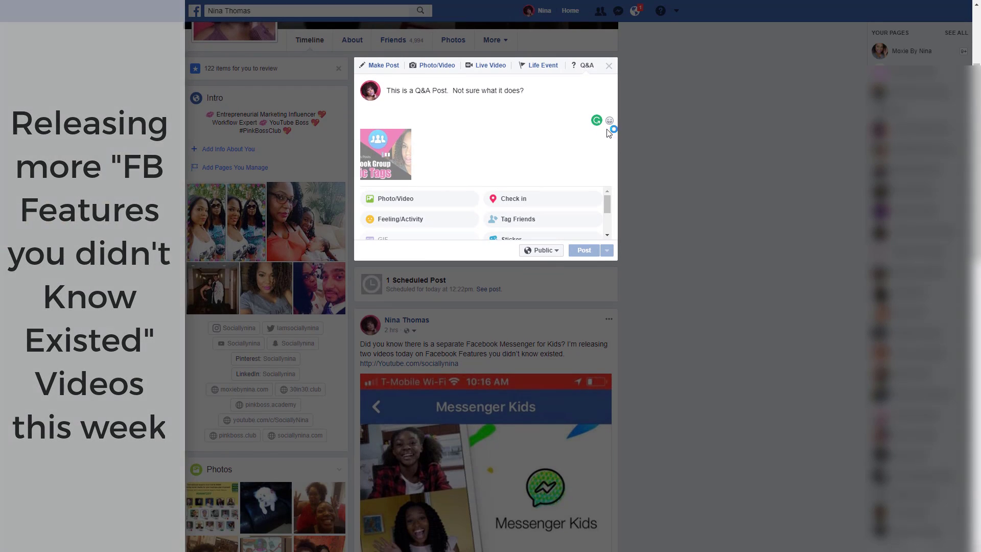
Insert a grinning emoji at the start of the Q&A post text
left_click(609, 122)
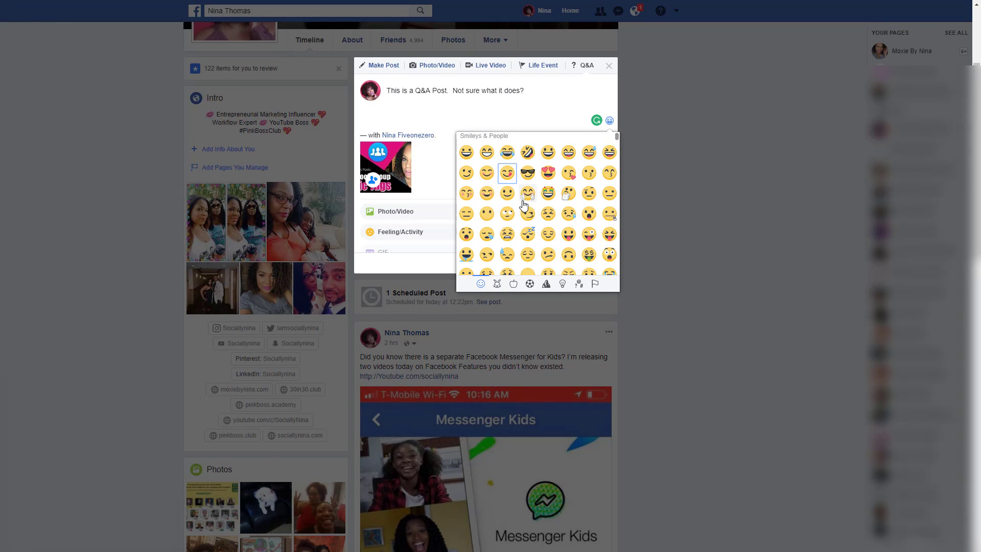
left_click(512, 113)
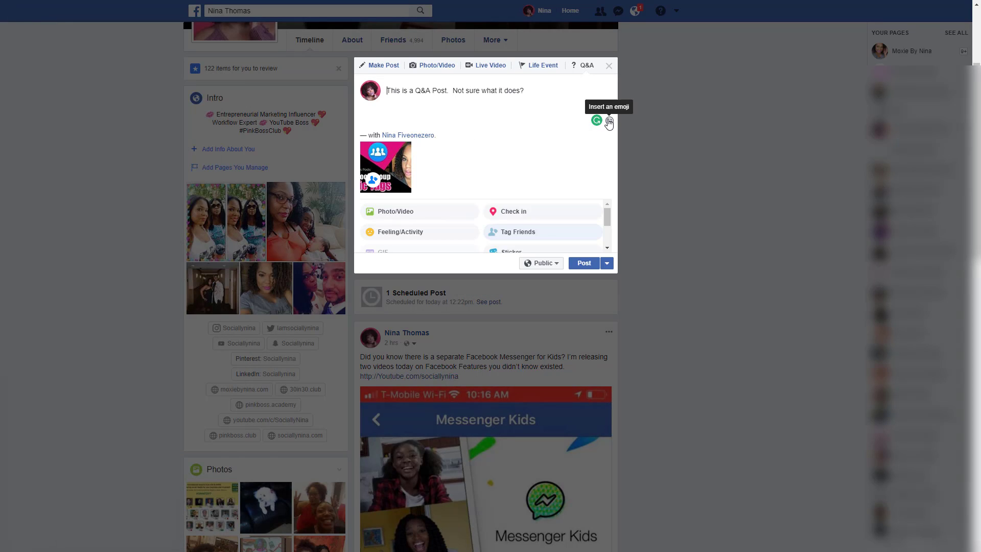
left_click(610, 120)
left_click(548, 155)
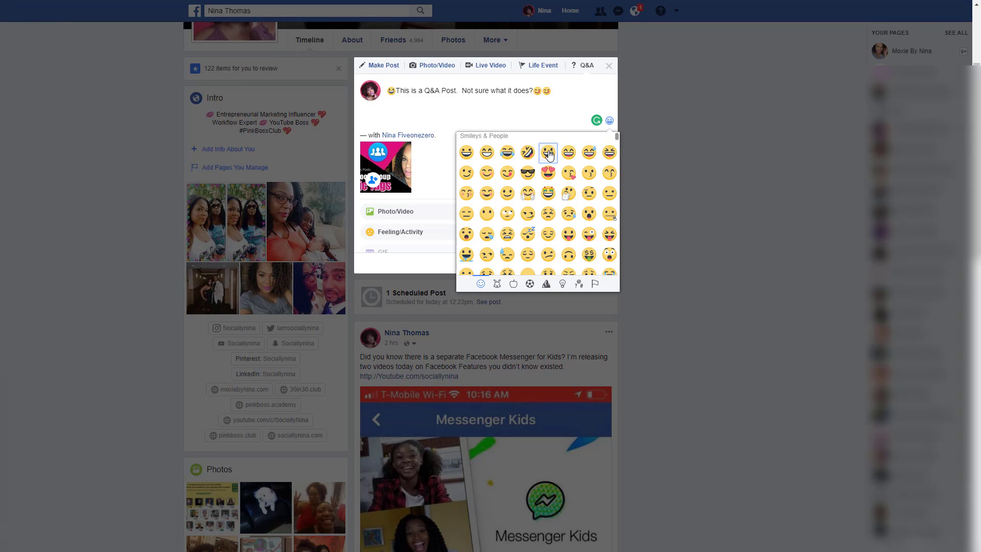
left_click(511, 112)
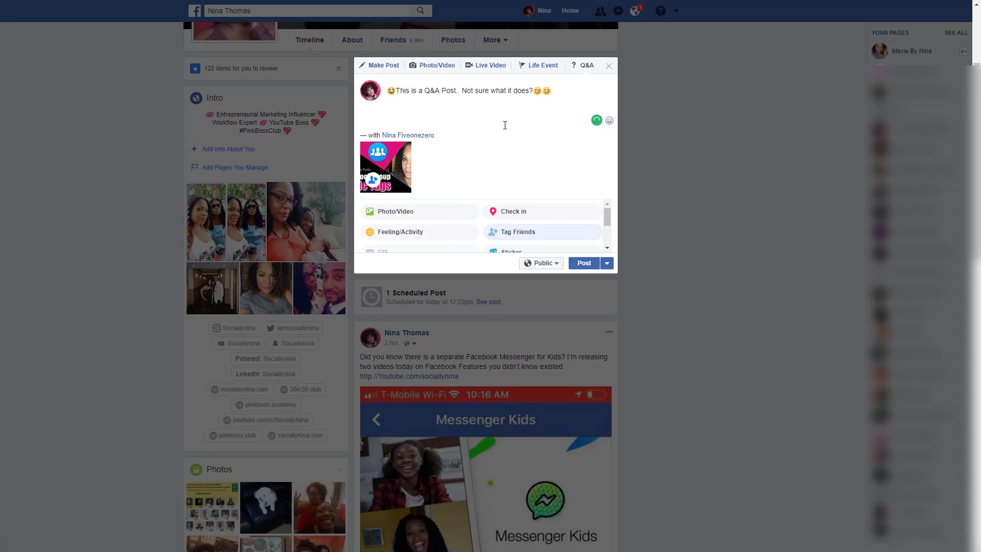
scroll(503, 126, "down", 2)
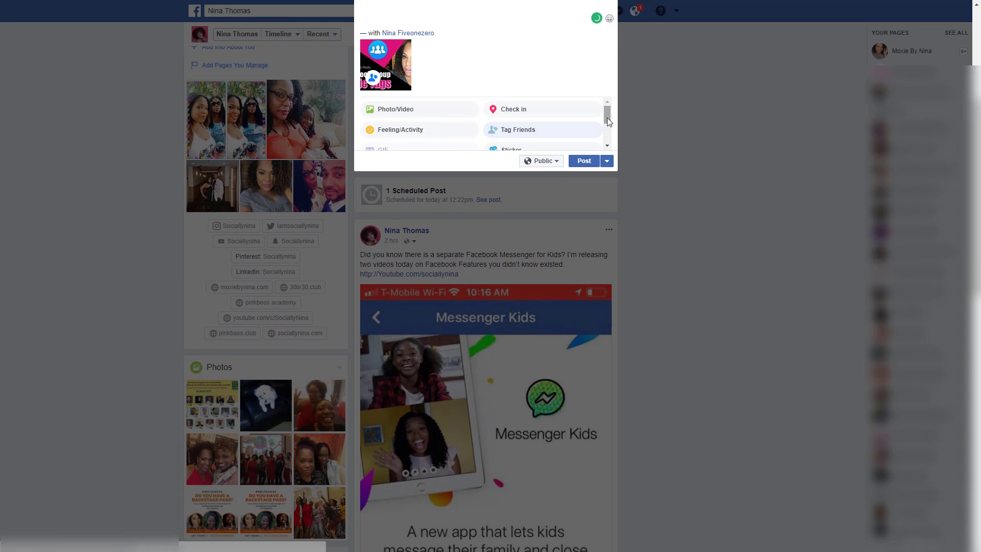
scroll(607, 123, "down", 1)
scroll(606, 124, "up", 1)
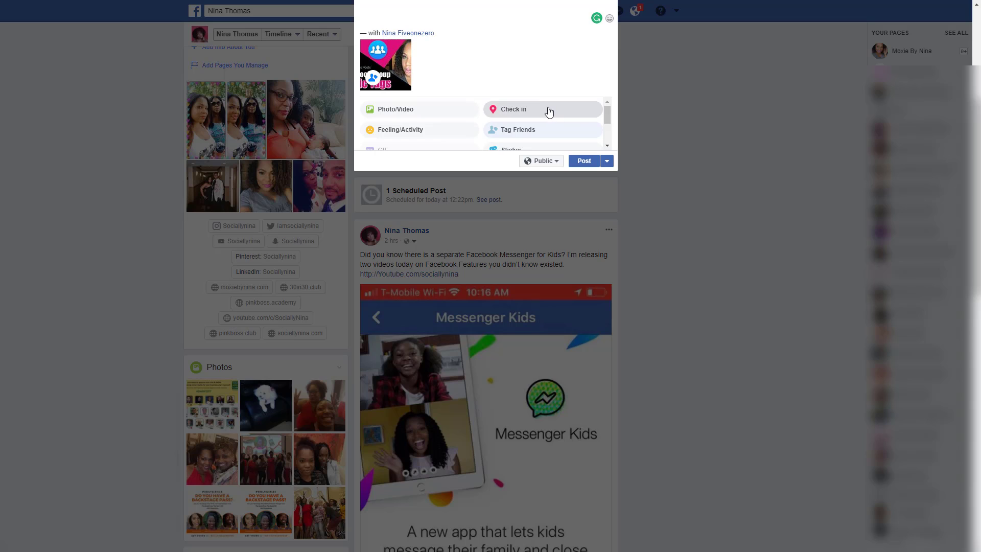
Set the post's feeling to excited
left_click(439, 137)
left_click(437, 151)
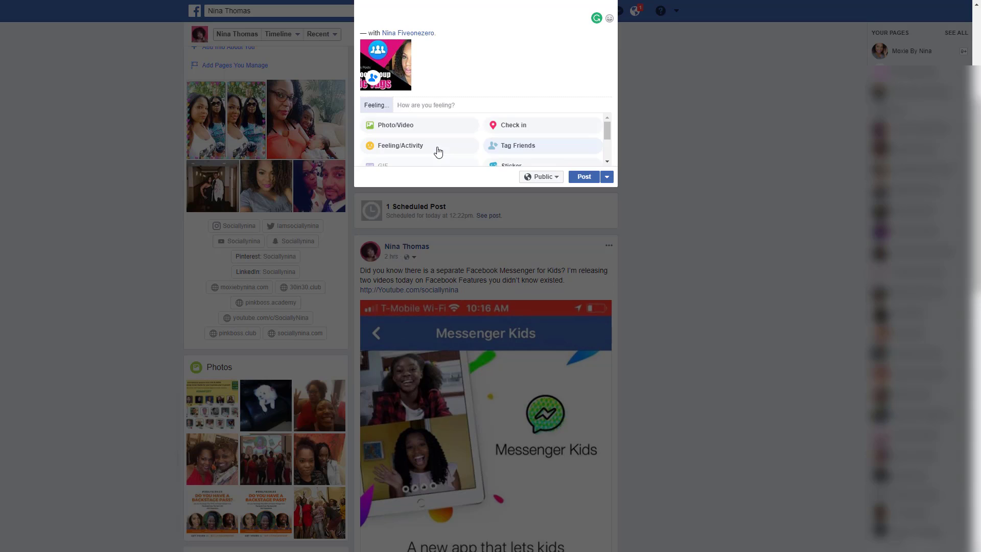
key("Escape")
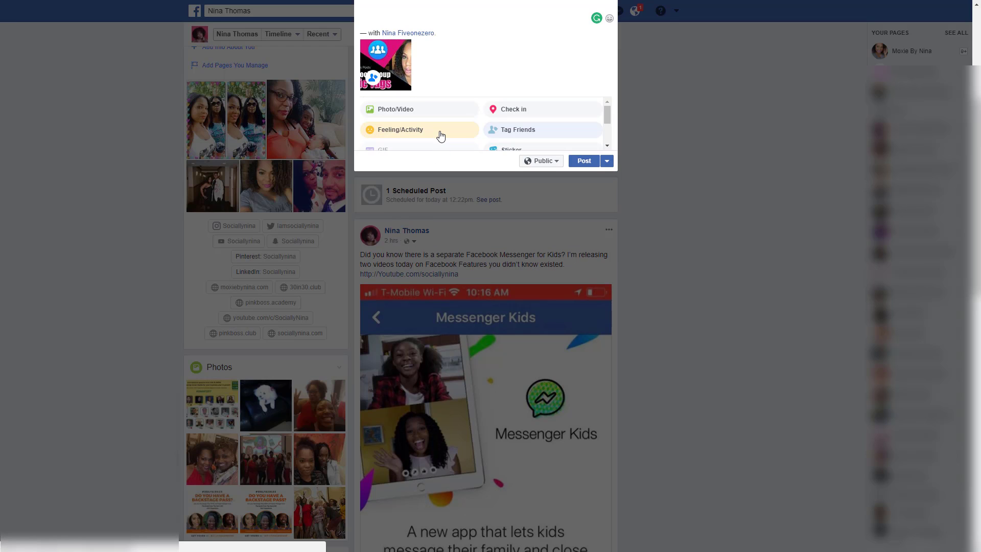
left_click(441, 135)
type("excited")
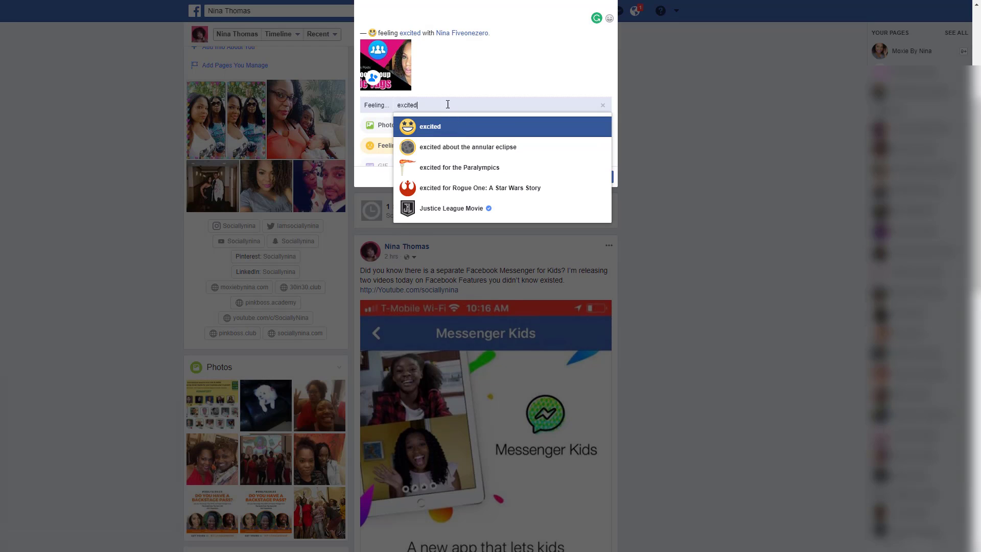
left_click_drag(421, 105, 330, 104)
left_click(520, 67)
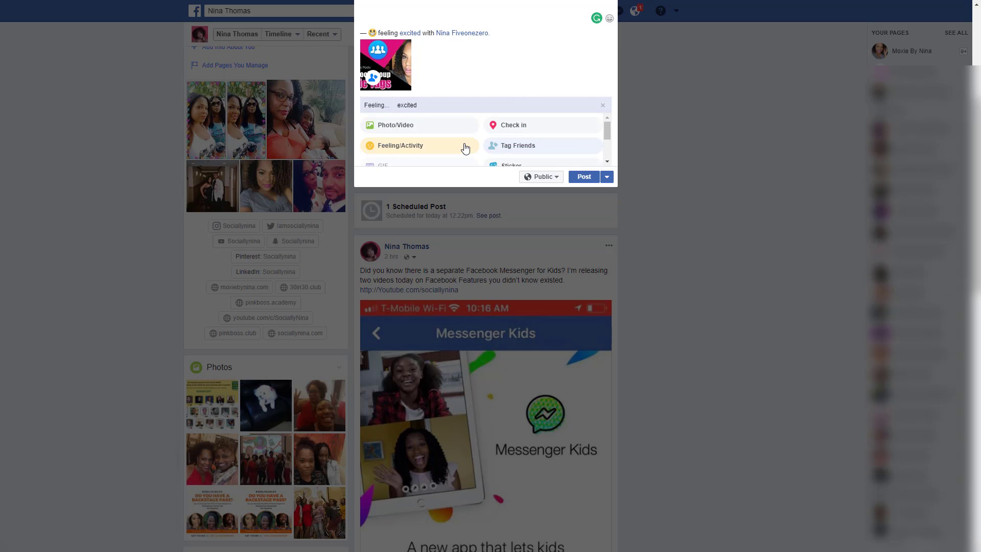
left_click(441, 134)
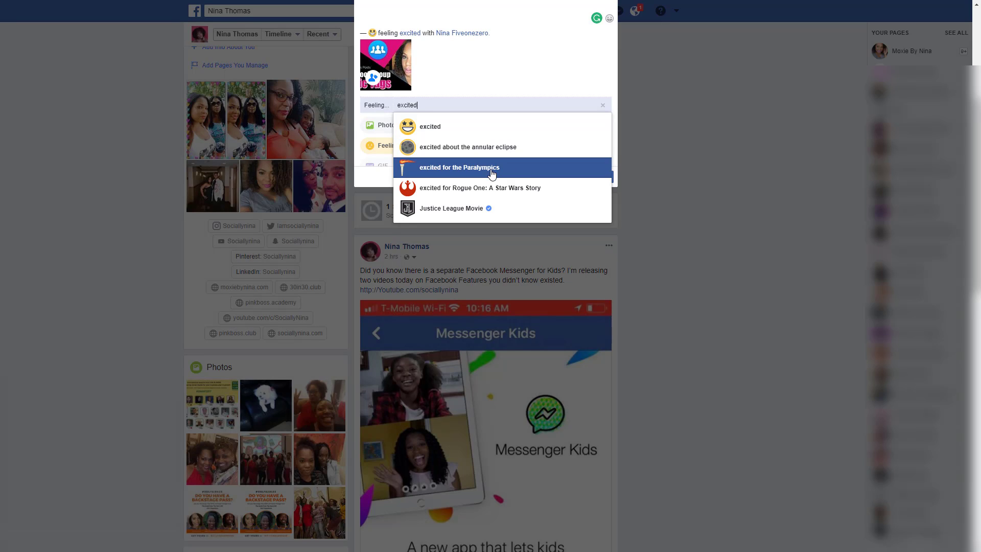
scroll(491, 175, "down", 1)
scroll(490, 172, "up", 1)
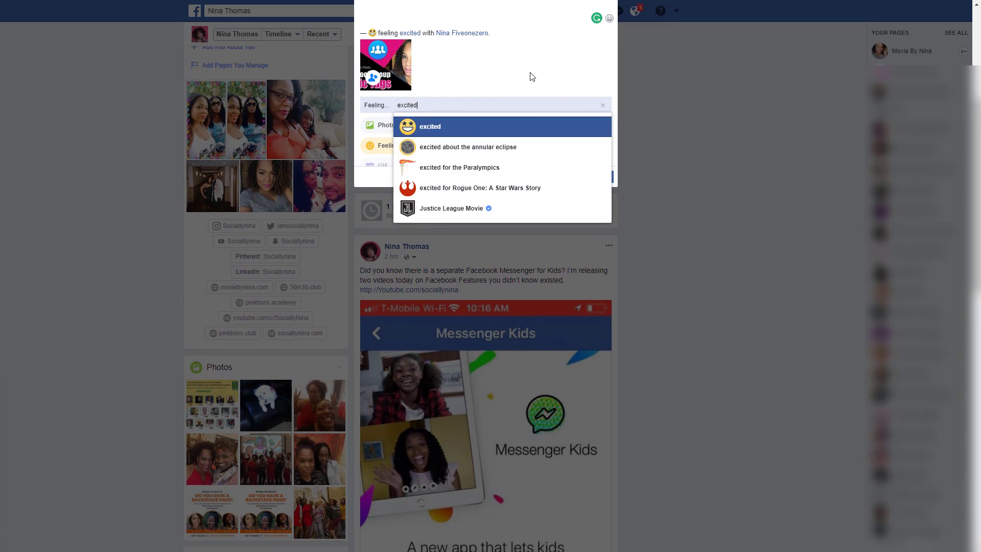
key("Return")
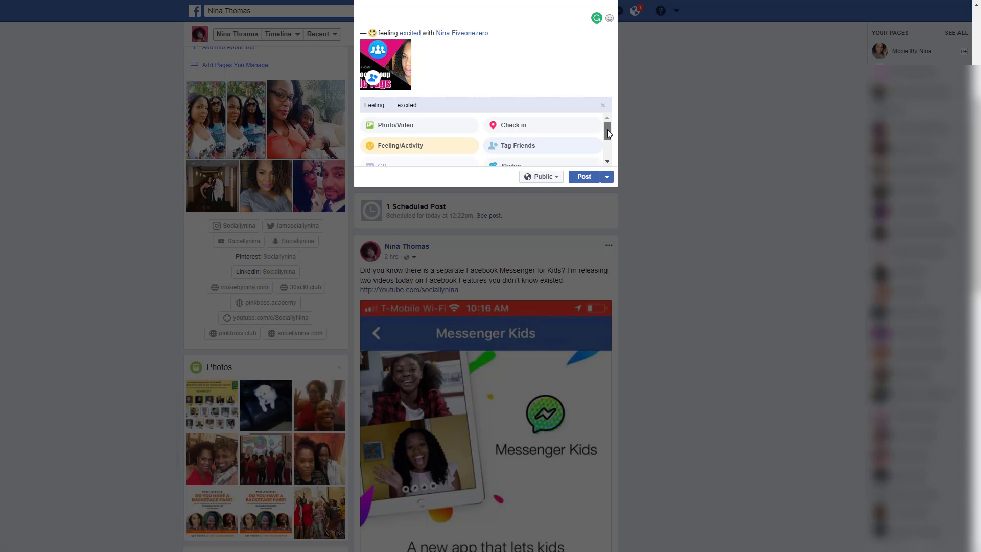
left_click_drag(607, 130, 608, 135)
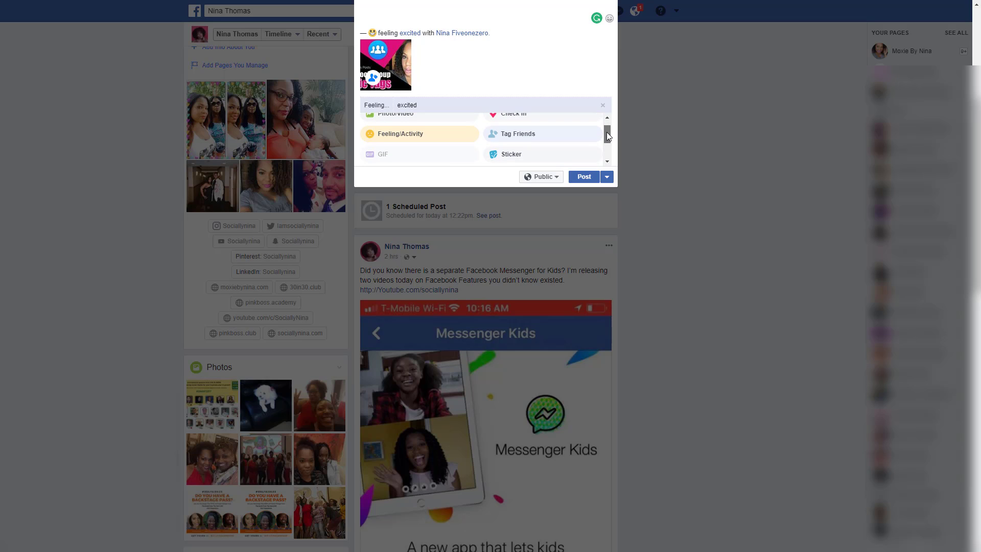
Remove the existing friend tag and tag a different suggested friend instead
left_click(533, 135)
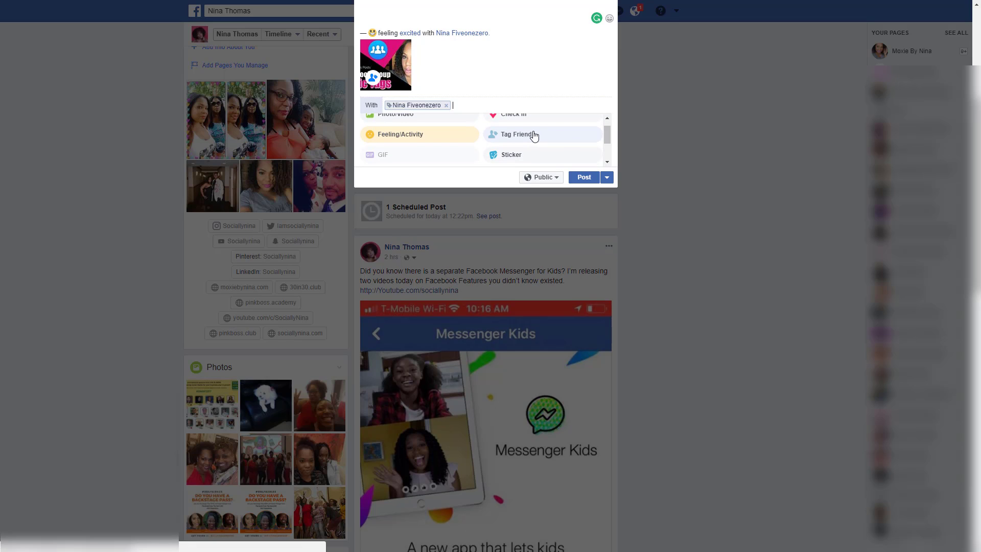
left_click(446, 105)
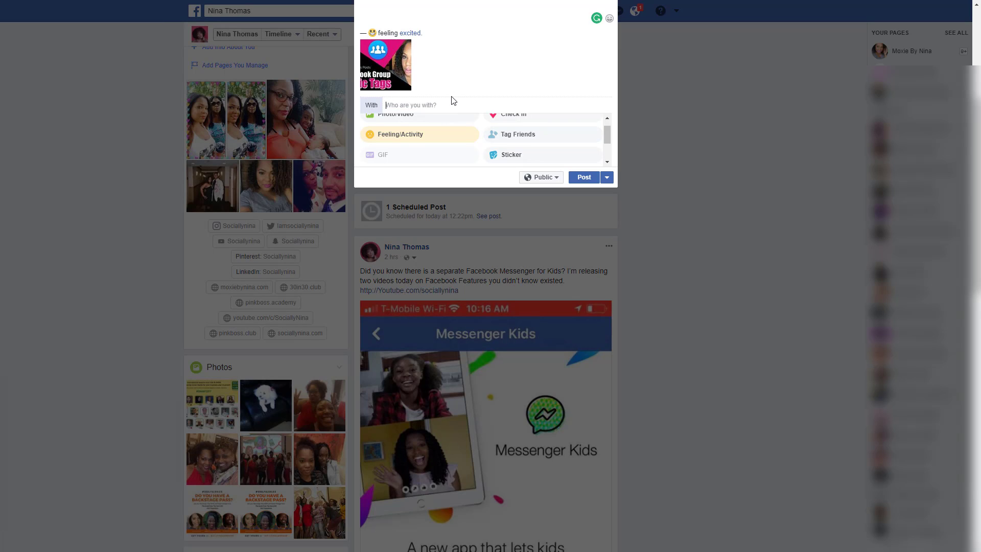
type("gary")
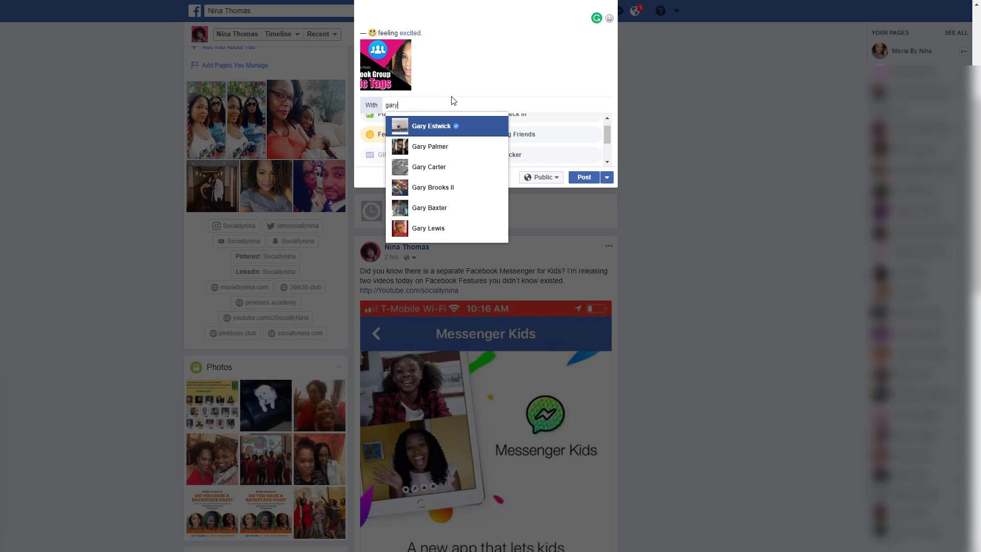
left_click(456, 131)
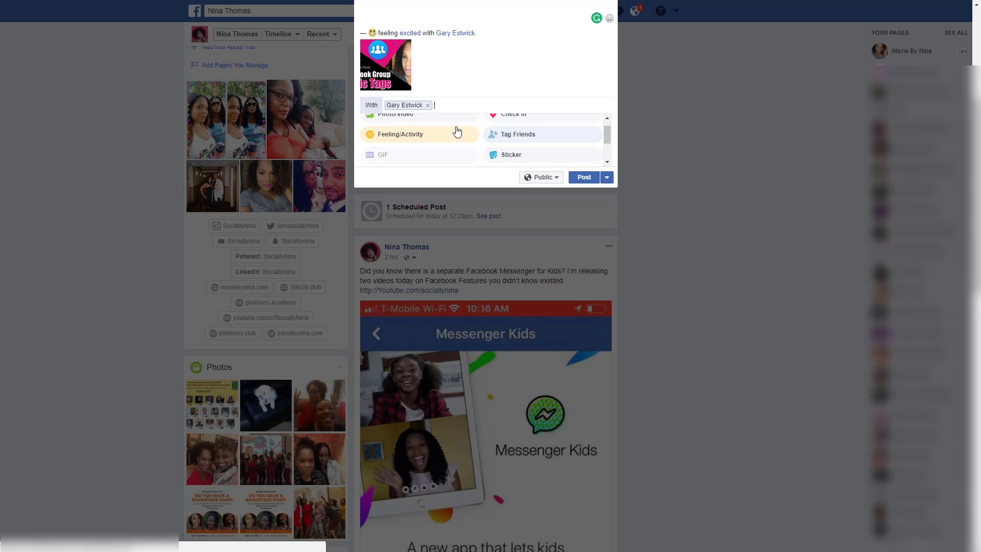
scroll(454, 120, "up", 1)
scroll(453, 118, "up", 2)
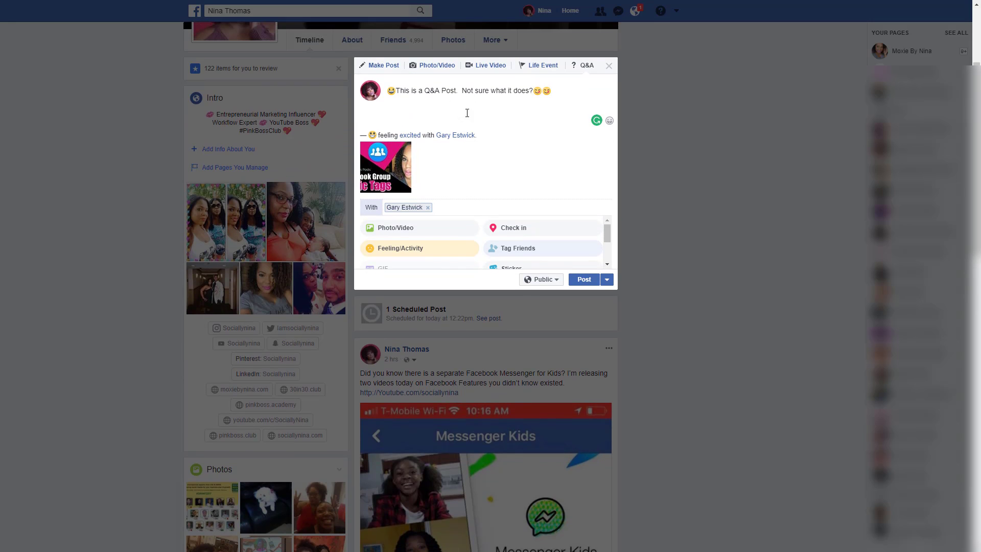
scroll(483, 150, "up", 1)
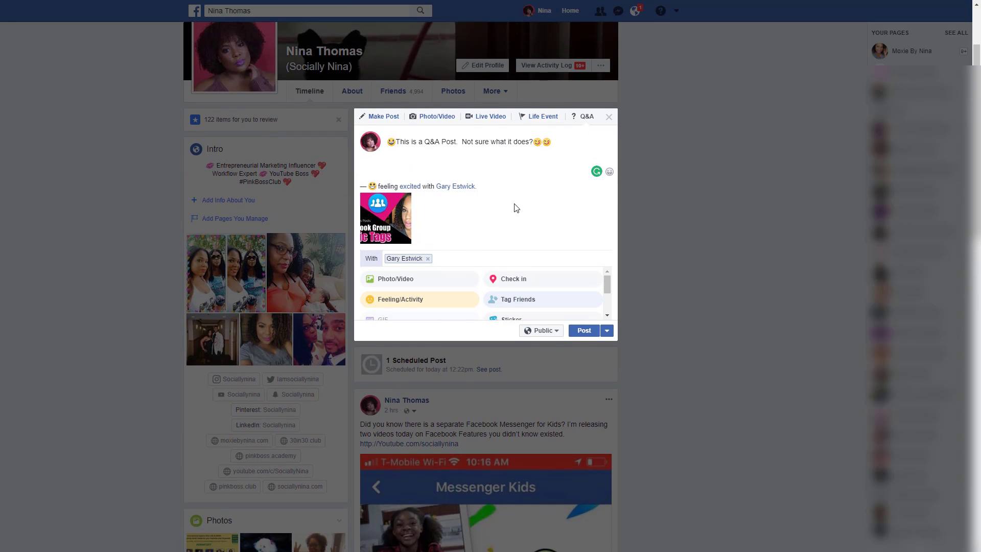
Remove the newly added friend tag from the Q&A post
left_click(428, 259)
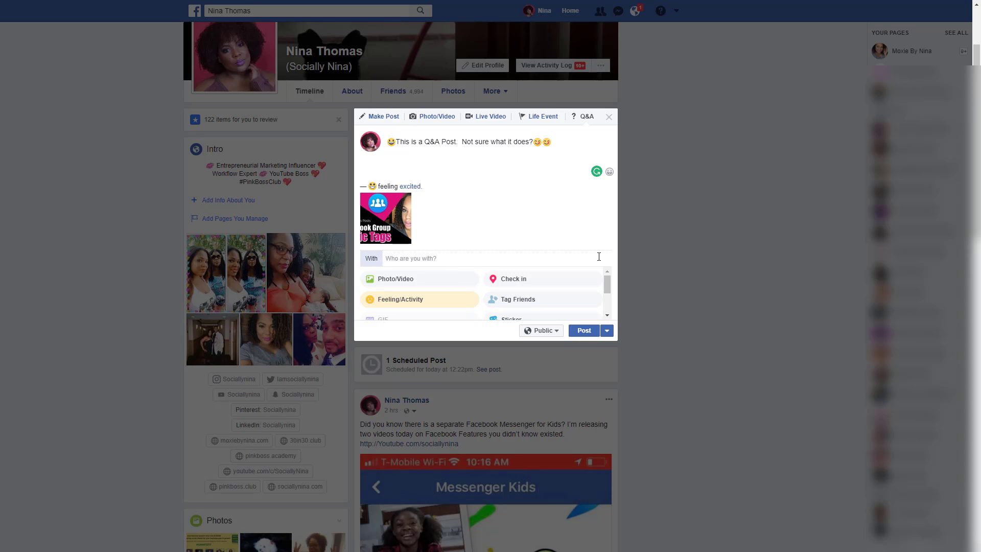
scroll(599, 256, "down", 2)
scroll(586, 257, "up", 2)
scroll(563, 266, "down", 2)
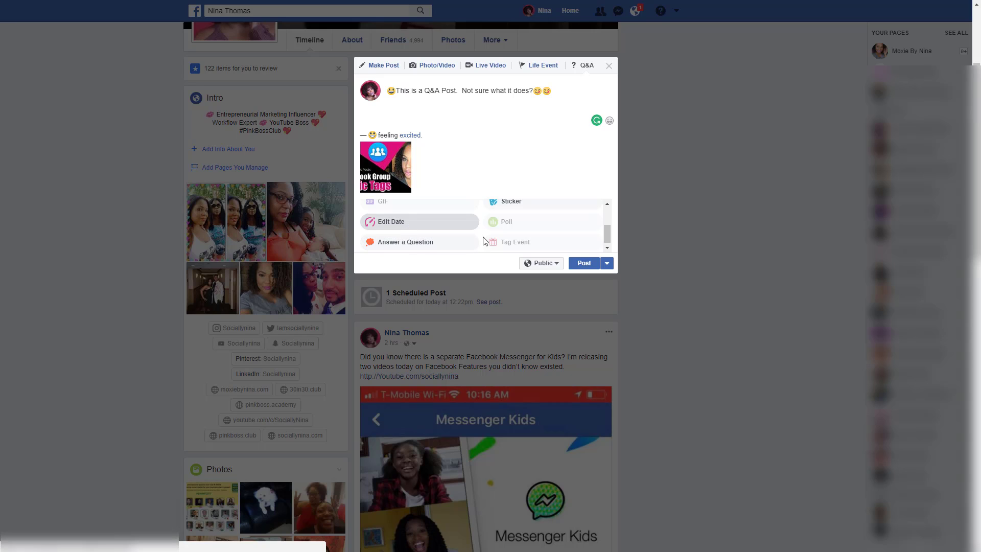
scroll(608, 235, "up", 1)
mouse_move(611, 235)
left_mouse_down()
mouse_move(614, 212)
mouse_move(613, 242)
left_mouse_up()
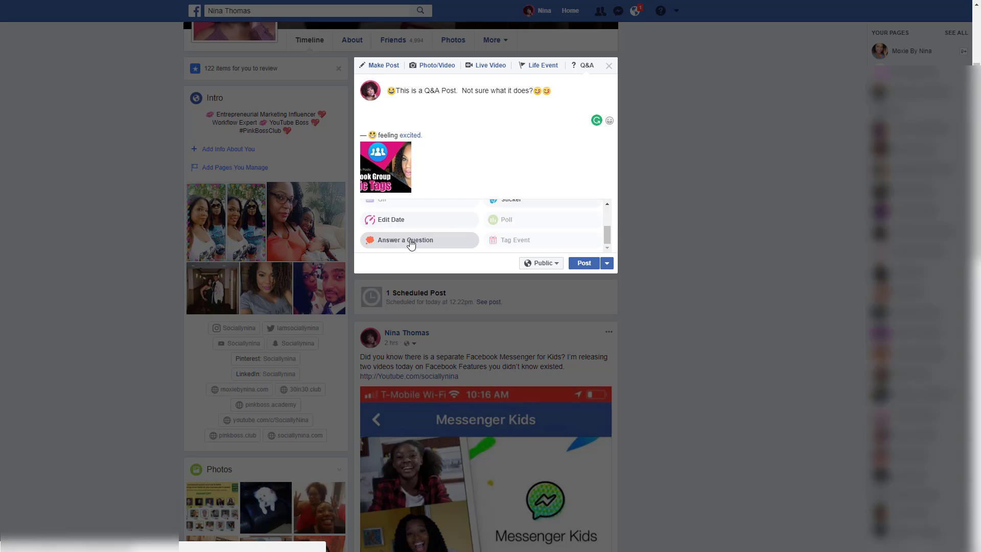
Cycle question prompts and add 'A quote that I turn to for inspiration is...'
left_click(411, 241)
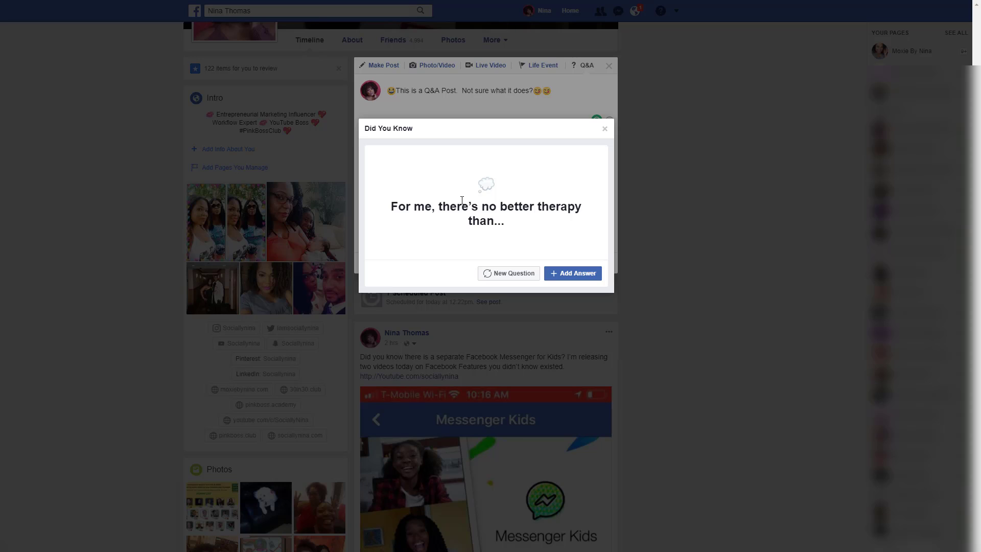
left_click(514, 275)
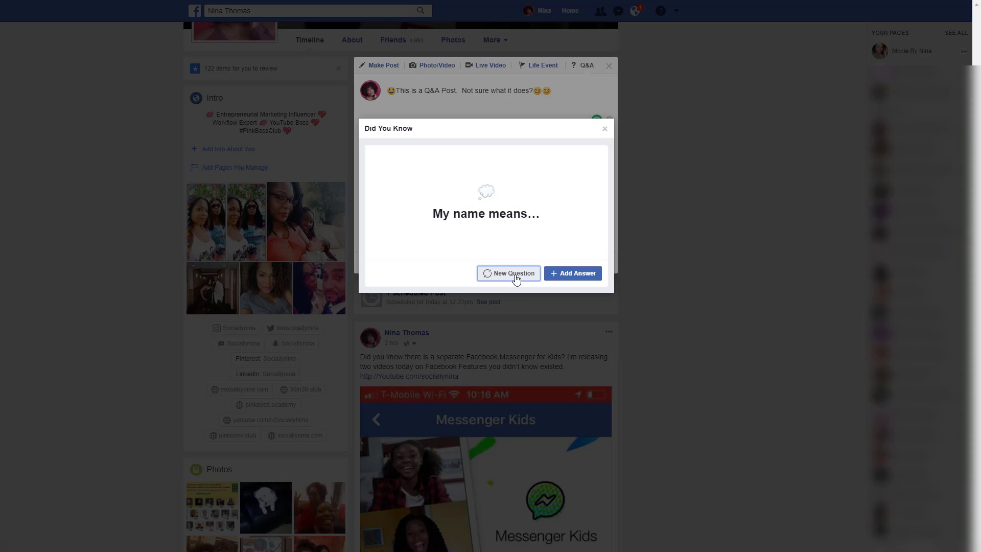
left_click(516, 278)
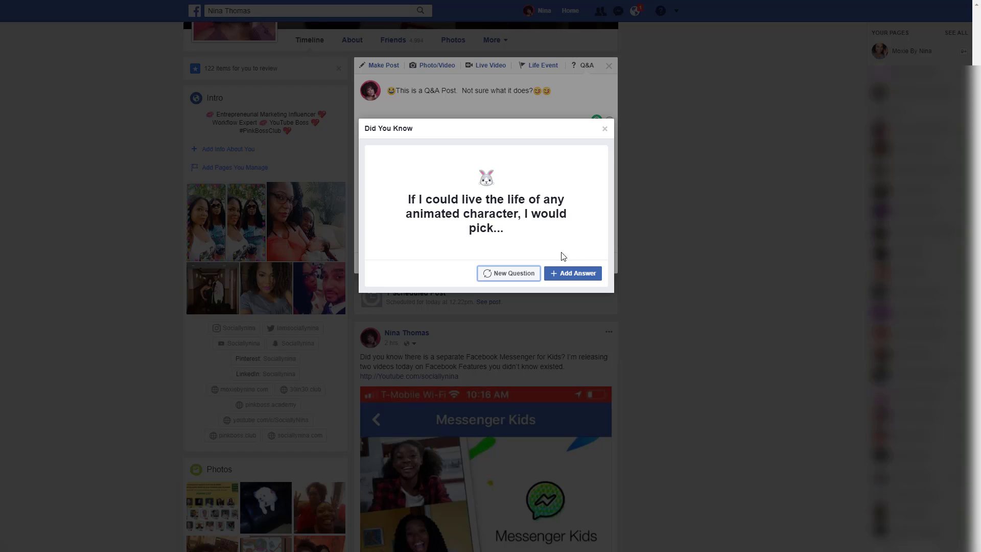
left_click(524, 277)
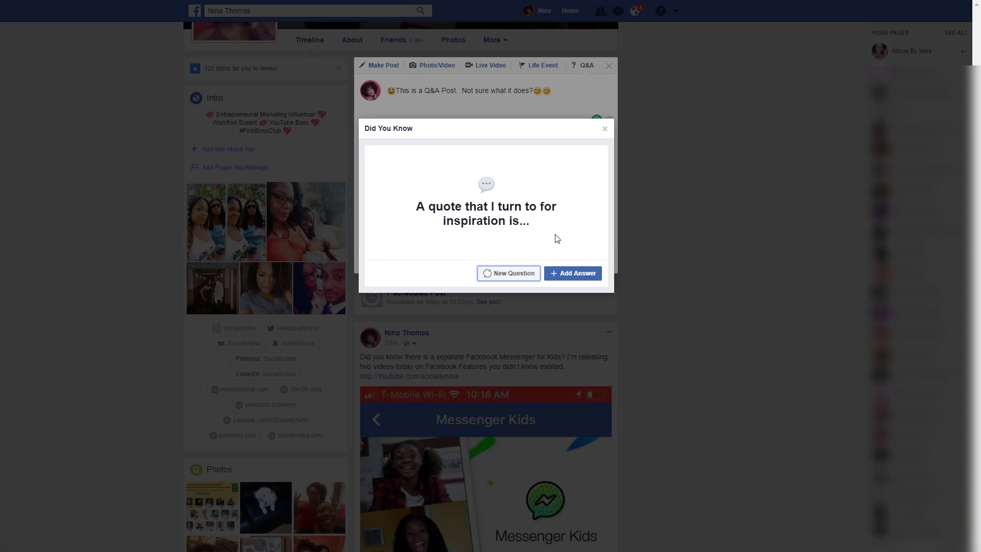
left_click(562, 279)
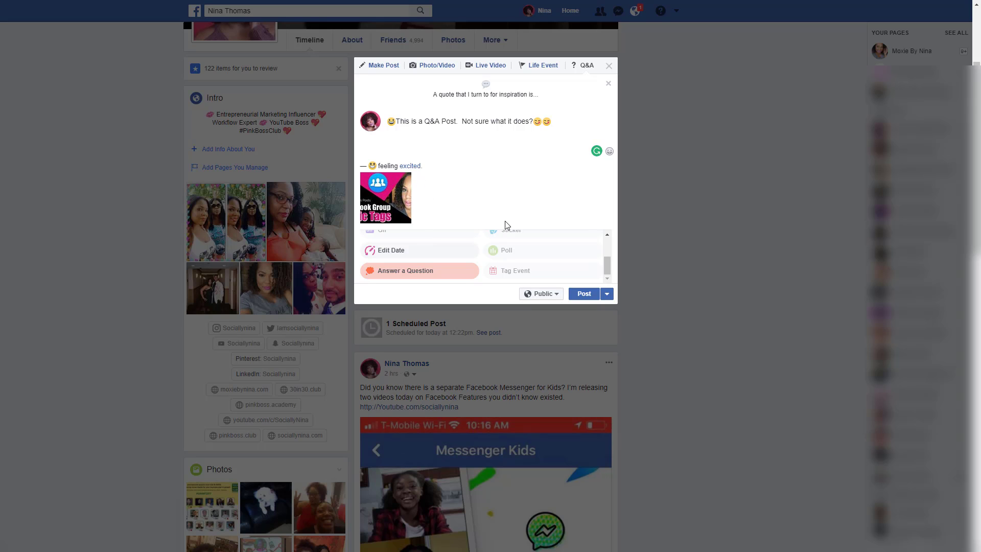
scroll(505, 224, "down", 4)
scroll(504, 225, "up", 4)
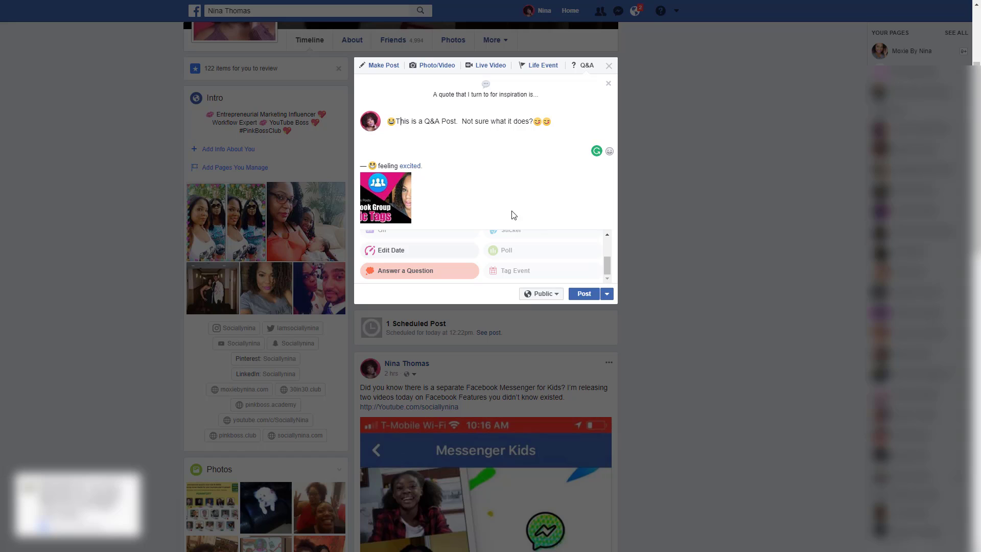
scroll(575, 213, "down", 1)
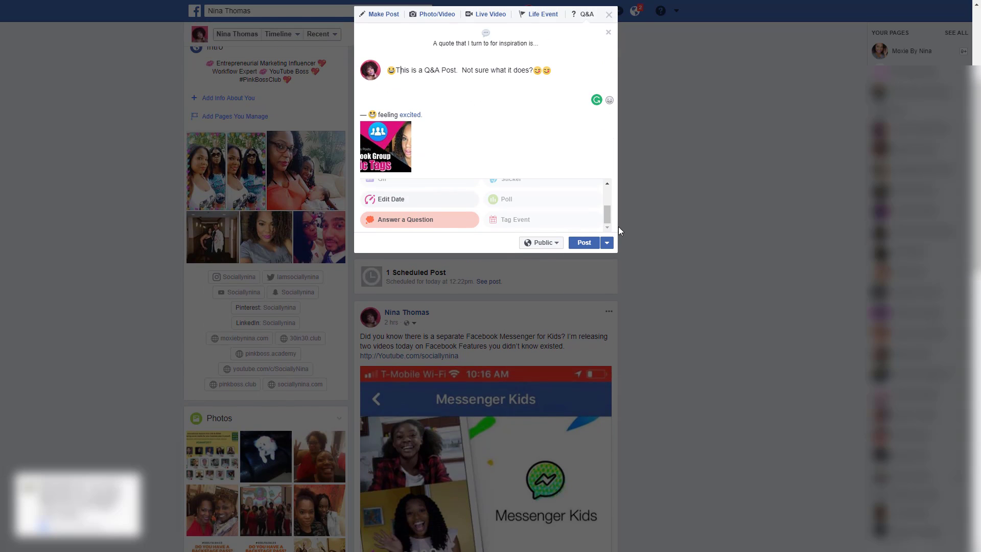
mouse_move(610, 213)
left_mouse_down()
mouse_move(609, 185)
mouse_move(603, 223)
left_mouse_up()
scroll(559, 213, "down", 1)
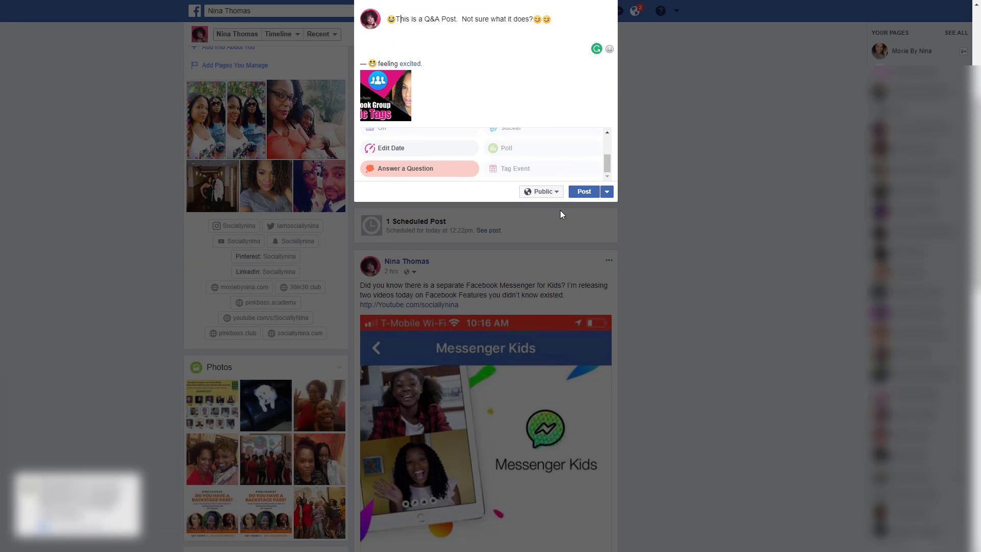
mouse_move(515, 219)
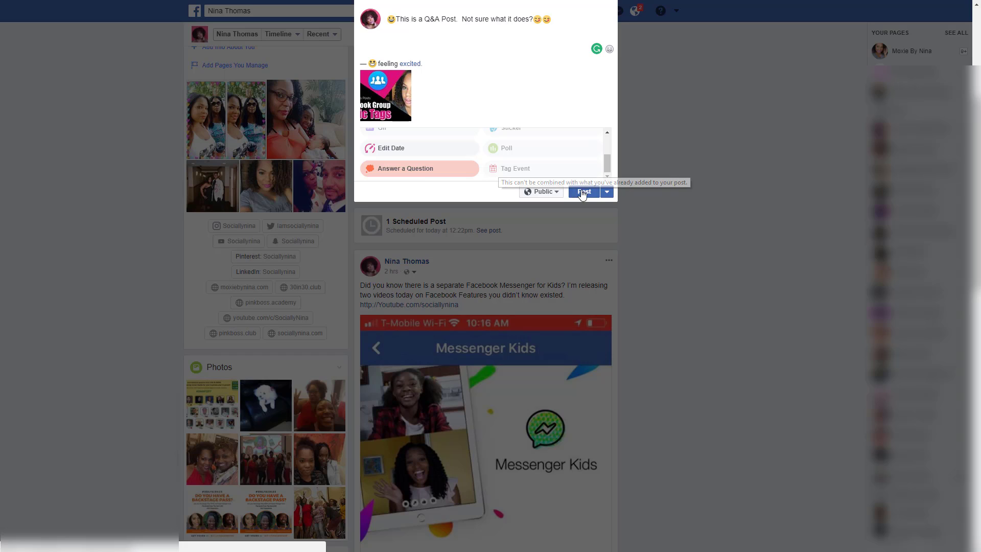
Expand the Q&A post's audience menu through More and See All to reveal Custom
left_click(561, 194)
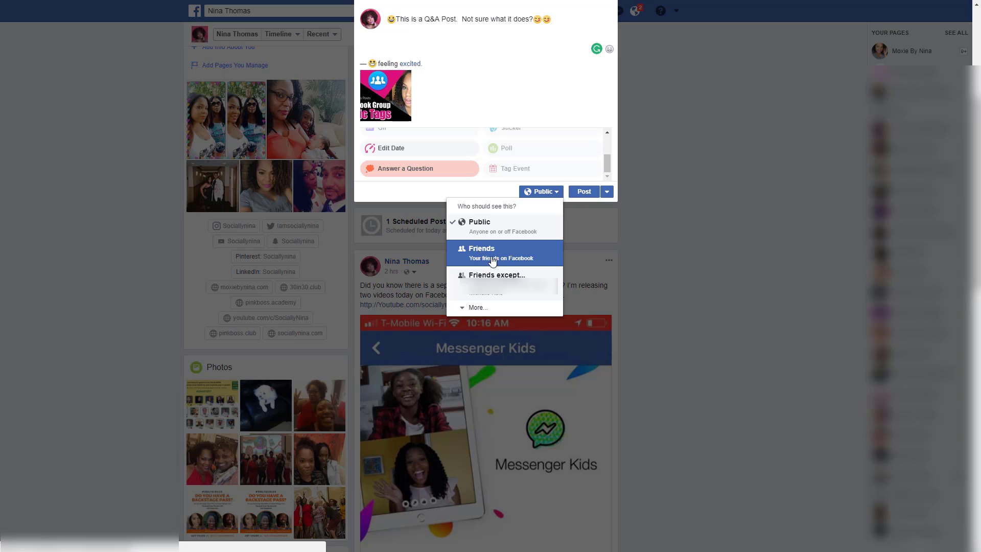
left_click(479, 309)
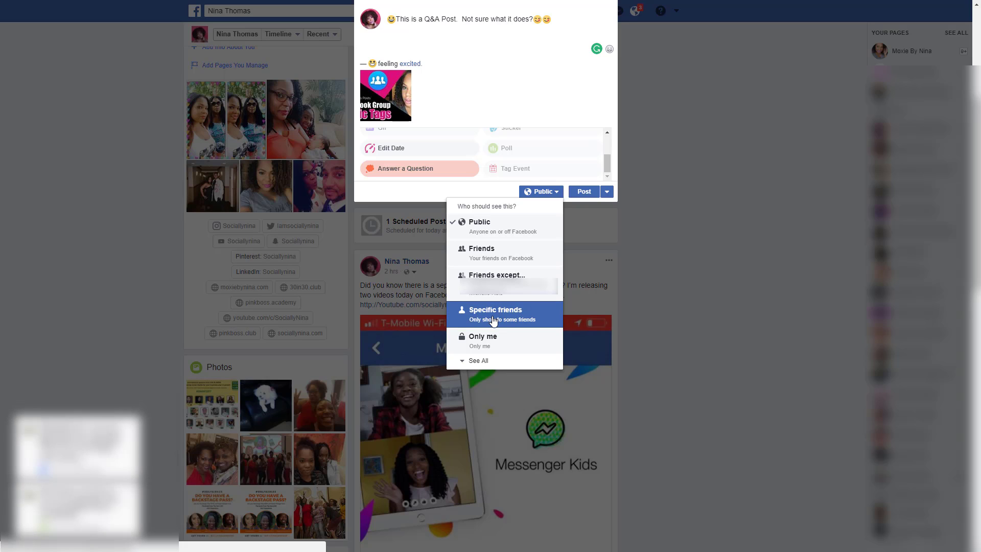
left_click(476, 362)
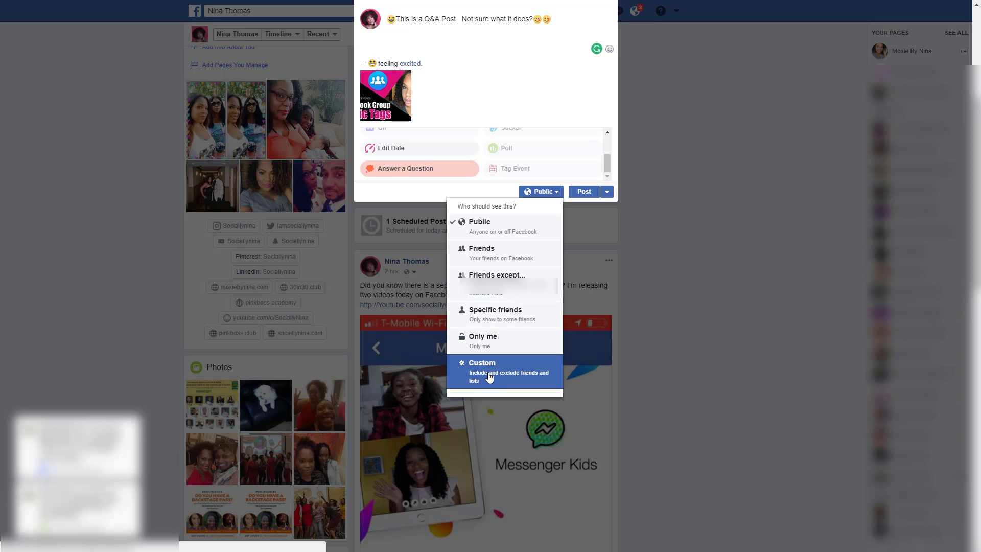
In a Custom audience, add James Logan High to Share with, then remove it
left_click(488, 380)
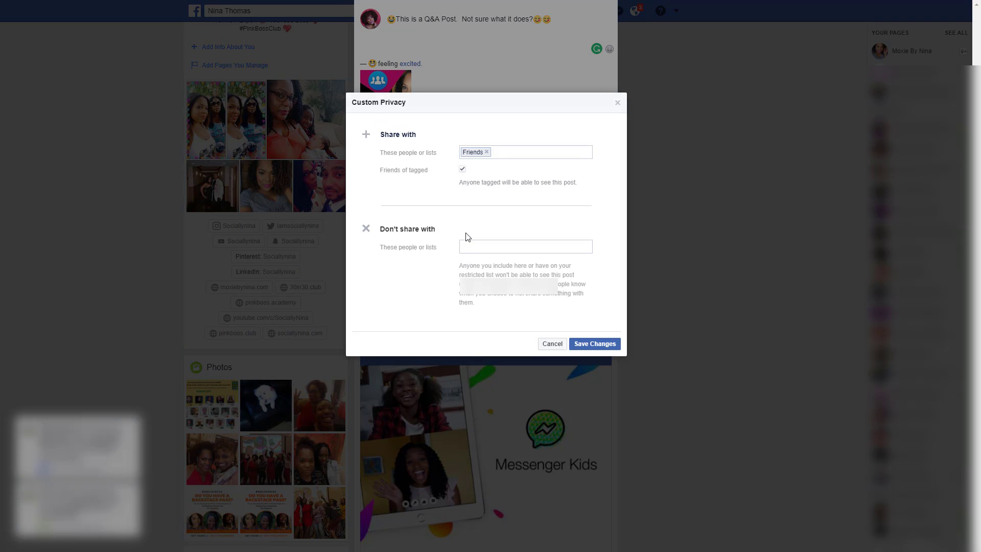
left_click(500, 154)
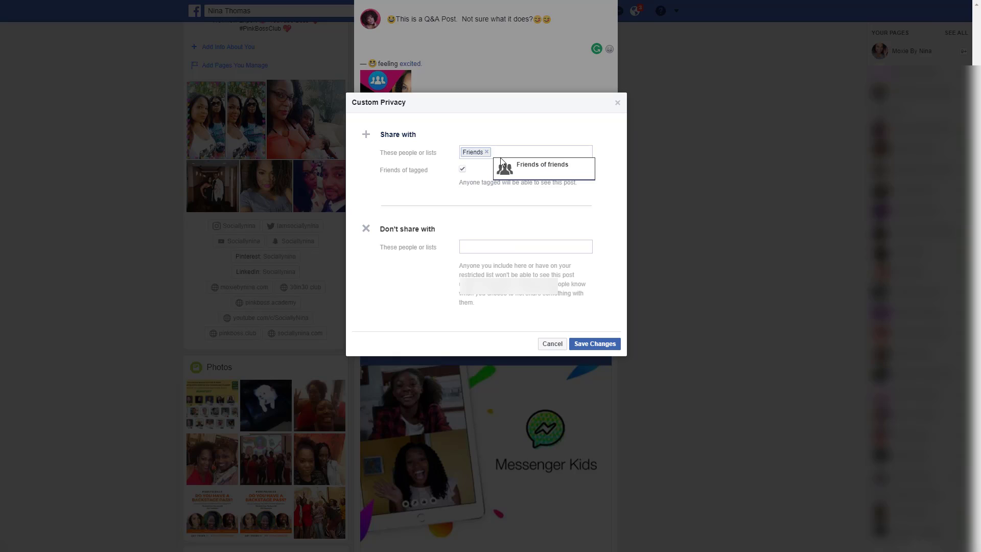
type("lo")
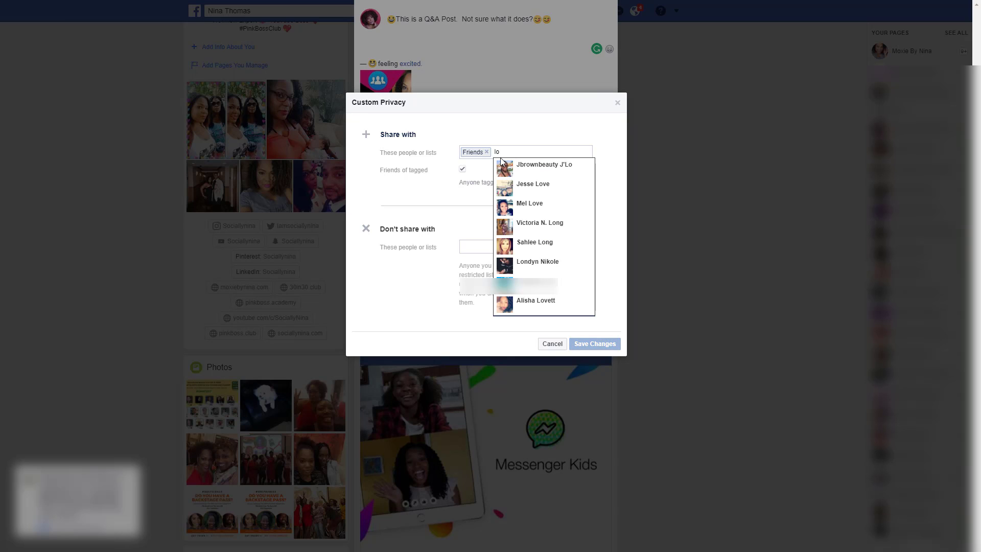
type("g")
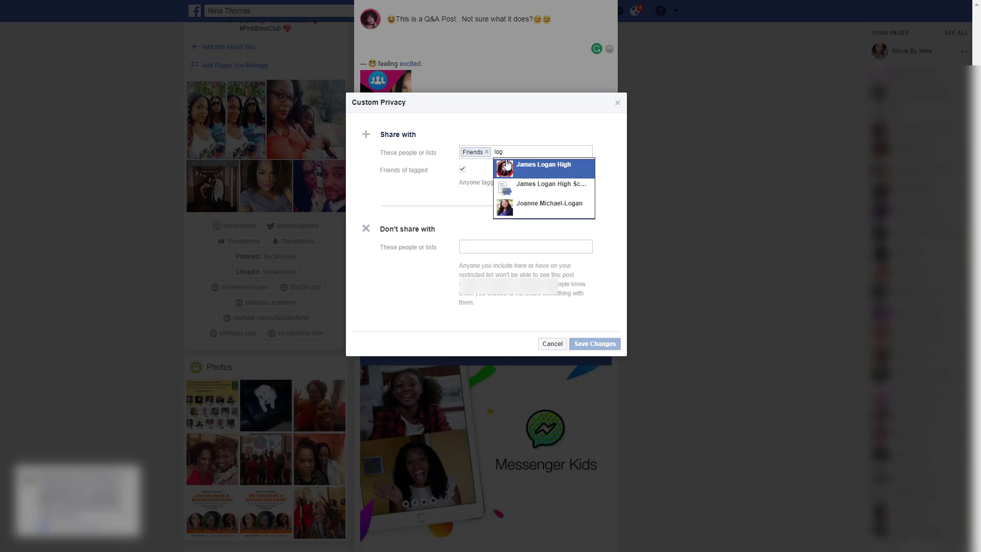
left_click(505, 166)
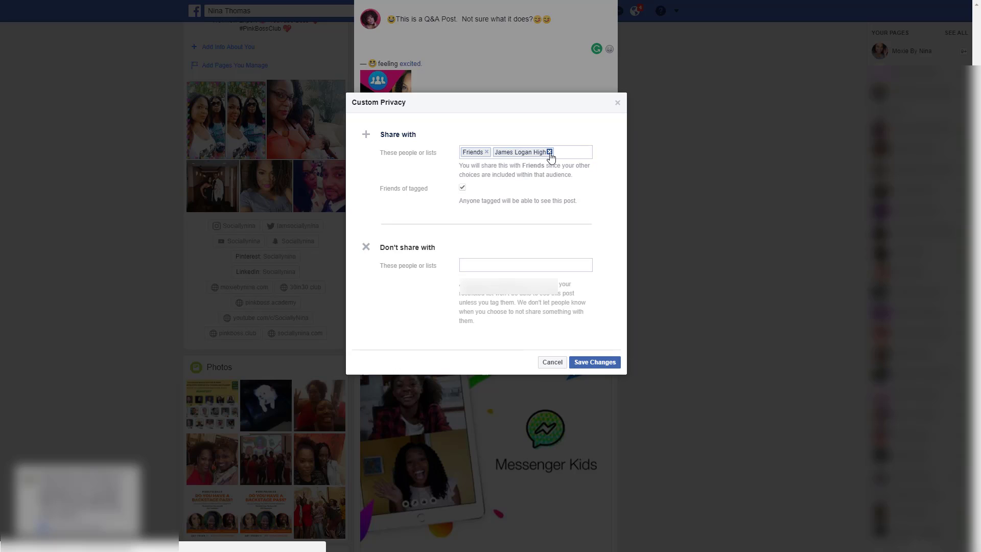
left_click(549, 152)
Add a friend to Don't share with, then cancel the custom audience
left_click(472, 247)
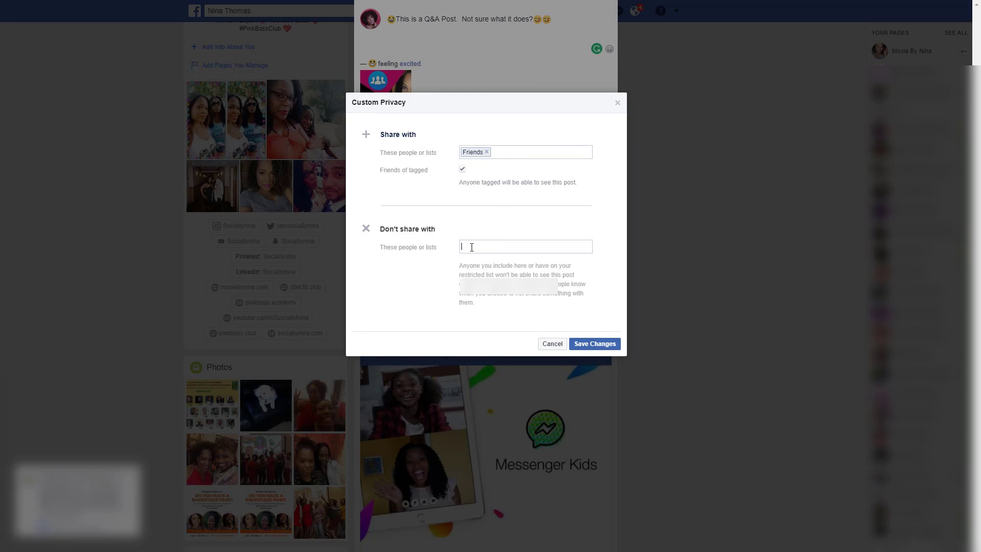
type("gail")
left_click(495, 266)
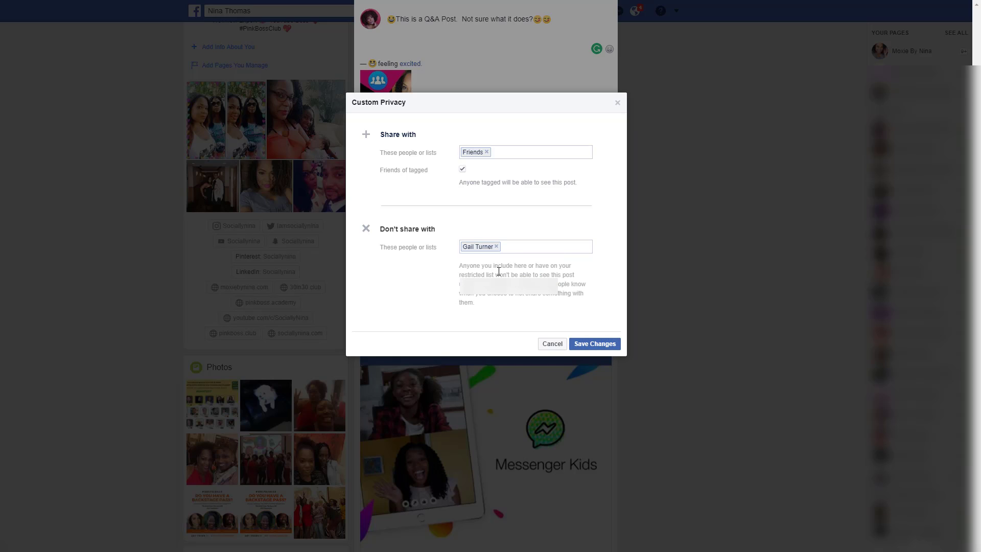
left_click(549, 344)
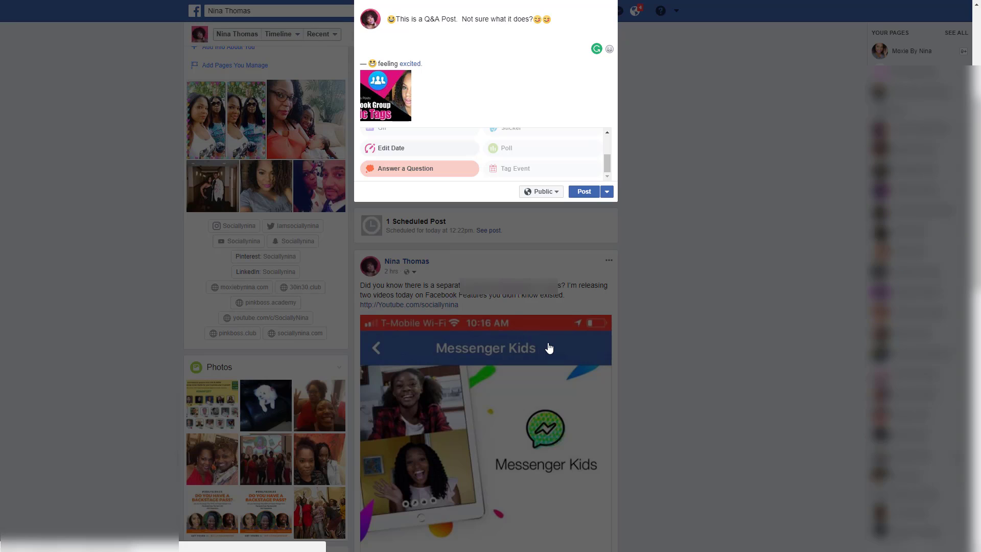
Publish the Q&A post with its audience set to Only me
left_click(540, 193)
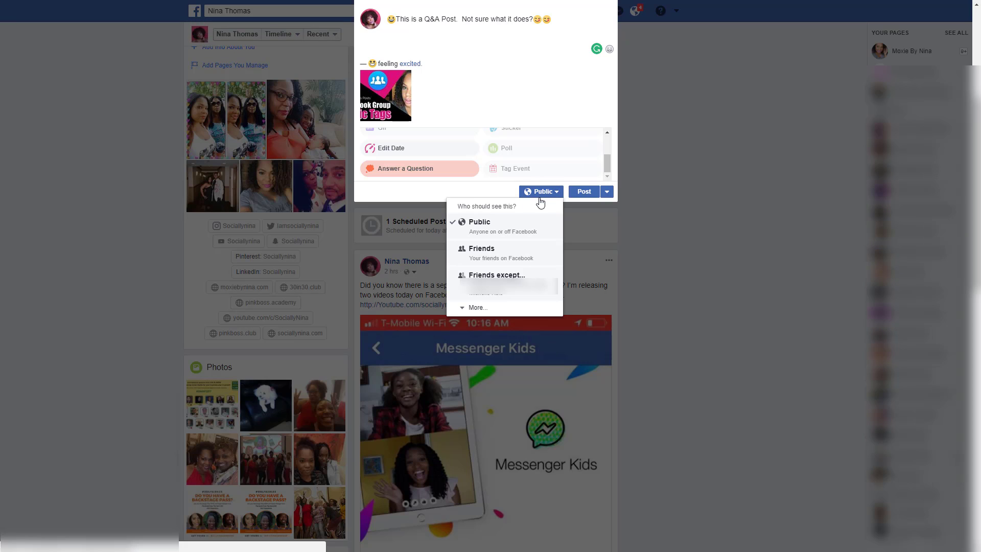
left_click(517, 85)
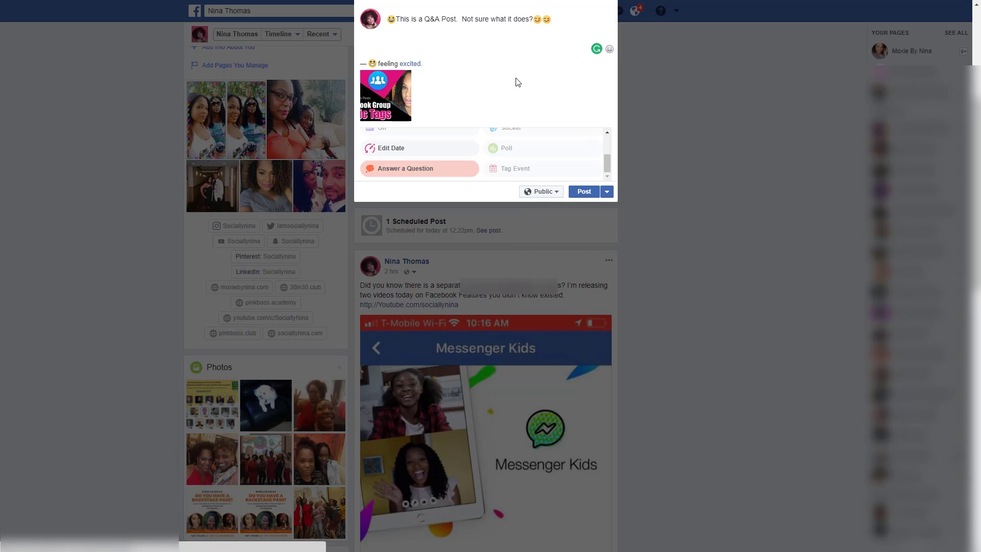
scroll(546, 161, "up", 2)
scroll(545, 157, "up", 2)
scroll(546, 157, "up", 2)
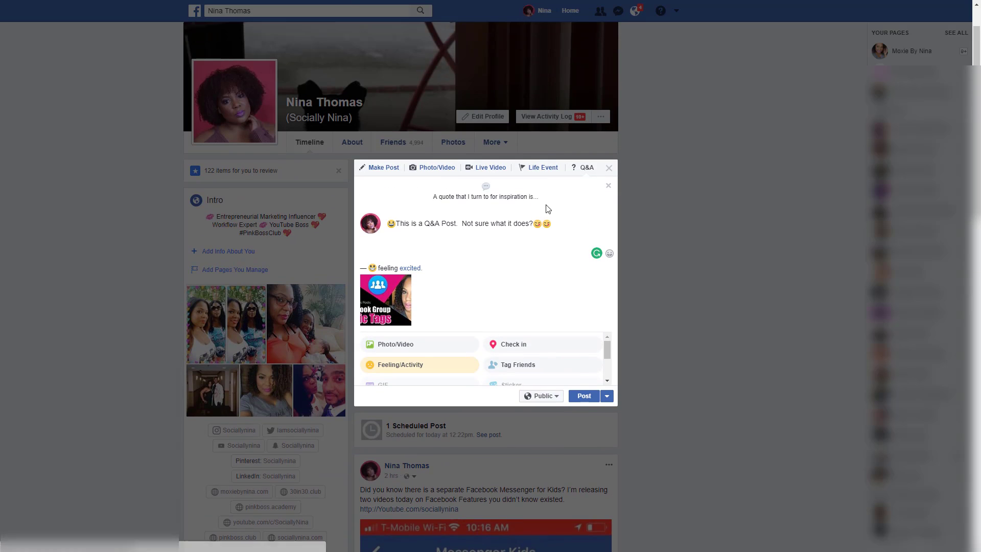
left_click(541, 396)
scroll(536, 437, "down", 1)
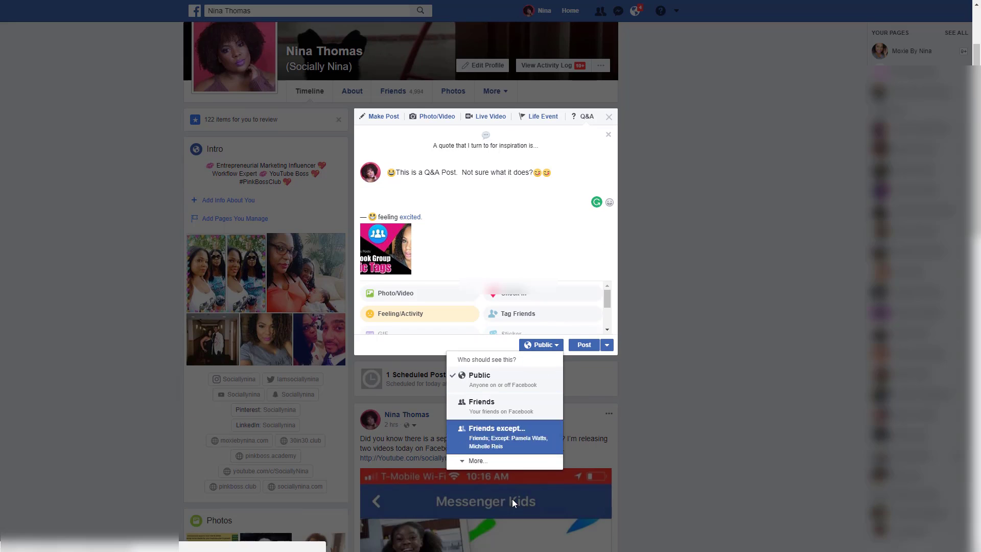
scroll(477, 445, "down", 2)
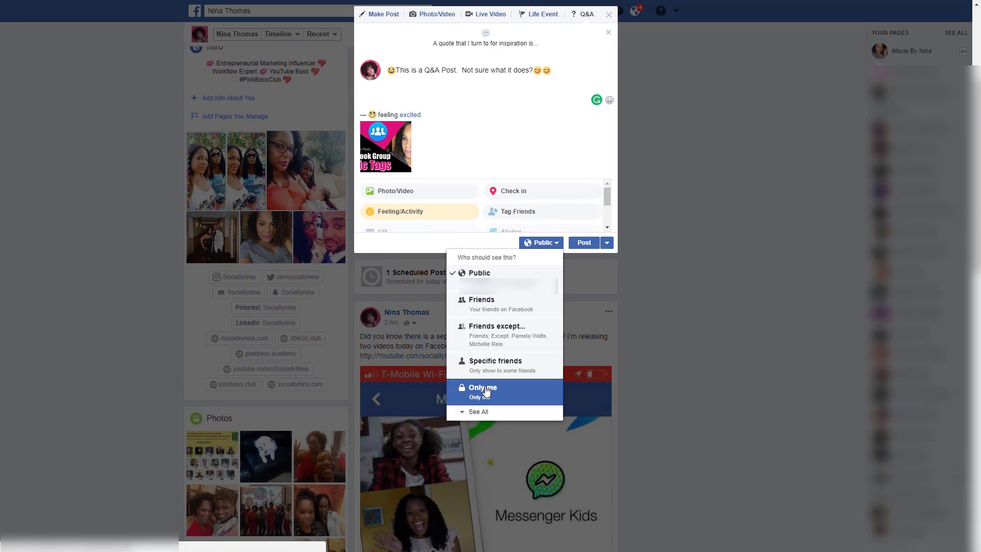
left_click(482, 388)
left_click(590, 245)
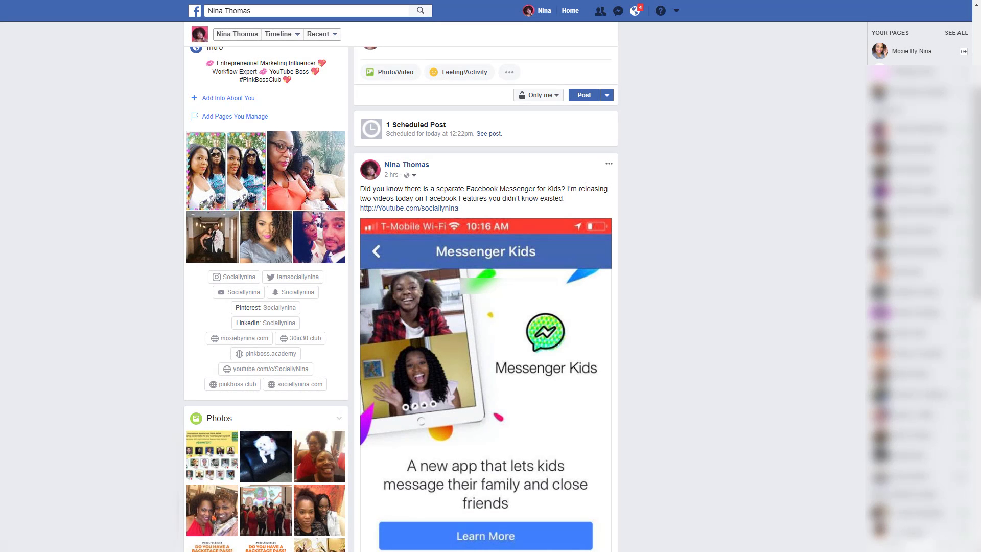
Set the empty composer's audience back to Public and collapse it
scroll(588, 181, "up", 3)
scroll(580, 193, "down", 2)
scroll(577, 215, "down", 3)
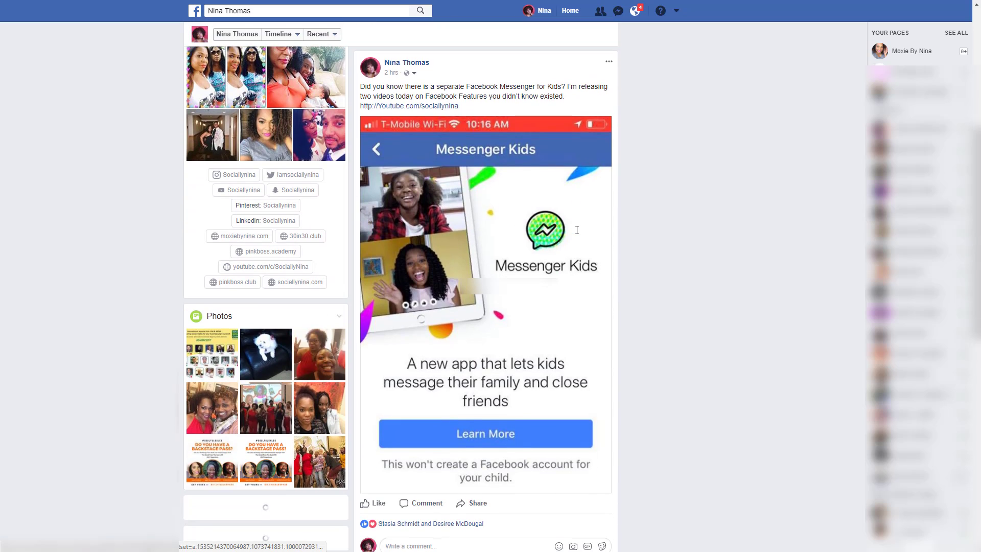
scroll(577, 230, "up", 5)
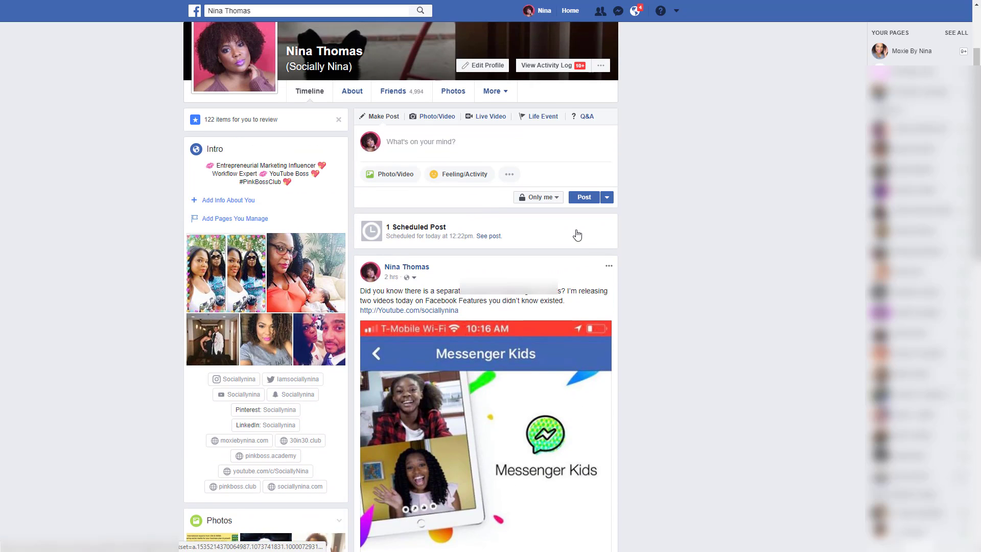
left_click(546, 200)
left_click(539, 245)
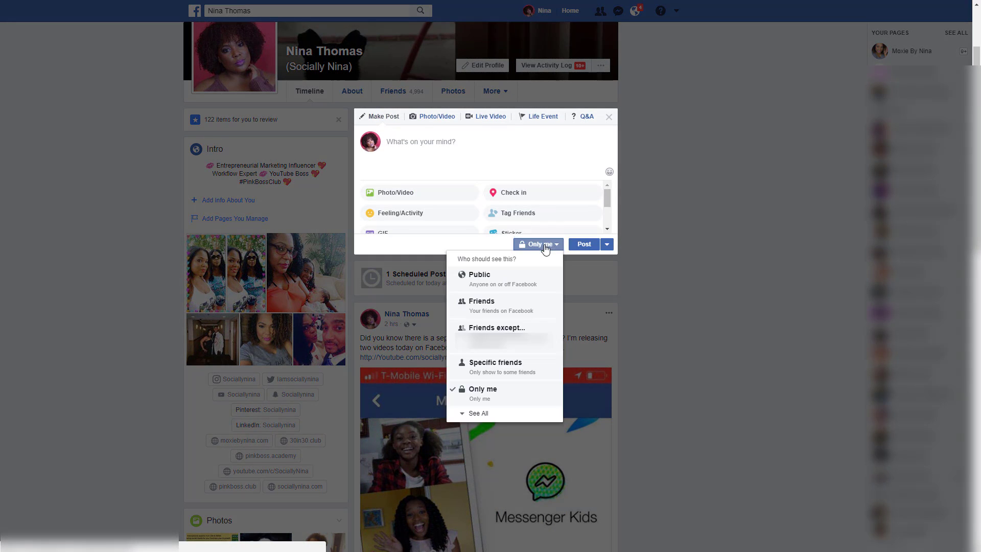
left_click(483, 274)
left_click(731, 235)
Check who can see the Messenger Kids post, then open its ... actions menu
scroll(632, 362, "down", 4)
scroll(631, 363, "down", 2)
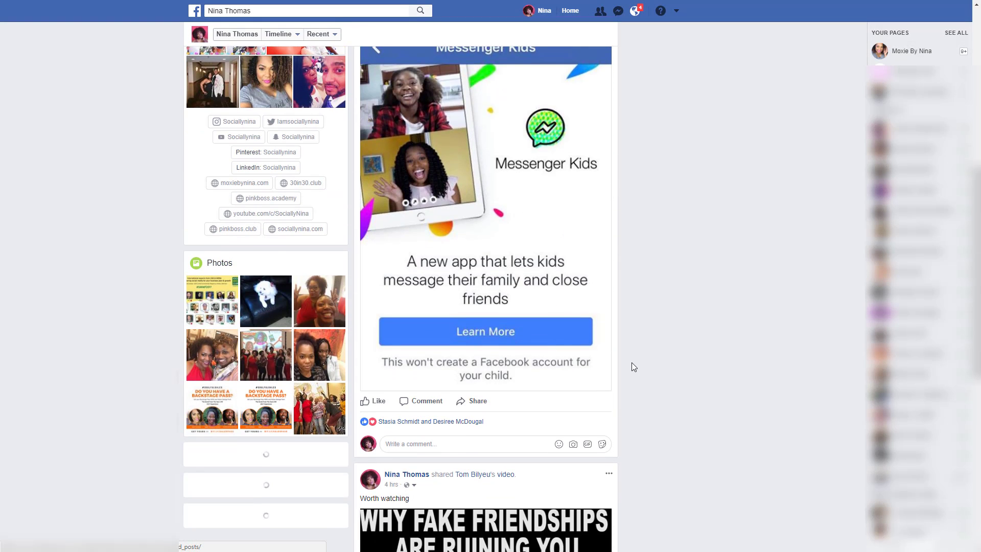
scroll(631, 362, "up", 1)
scroll(632, 362, "up", 2)
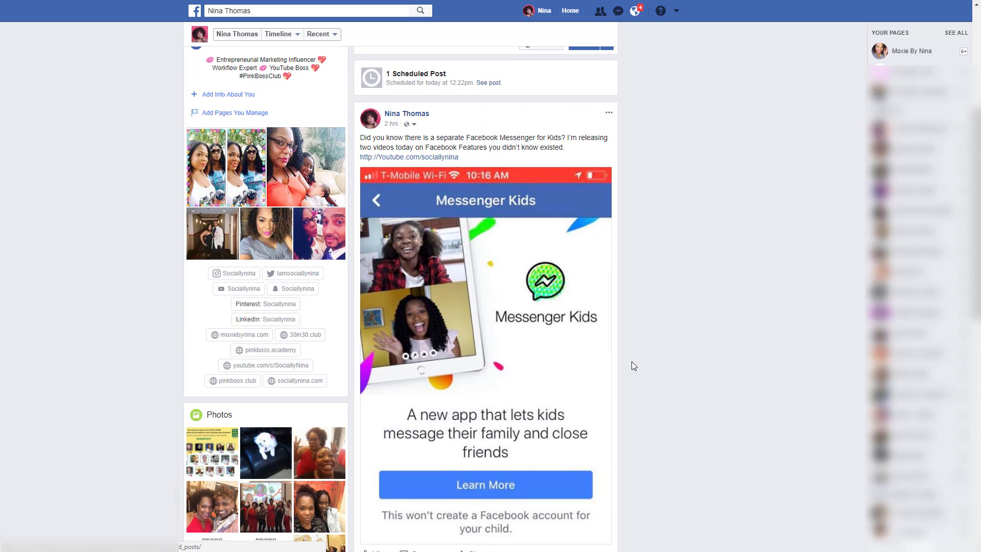
left_click(411, 126)
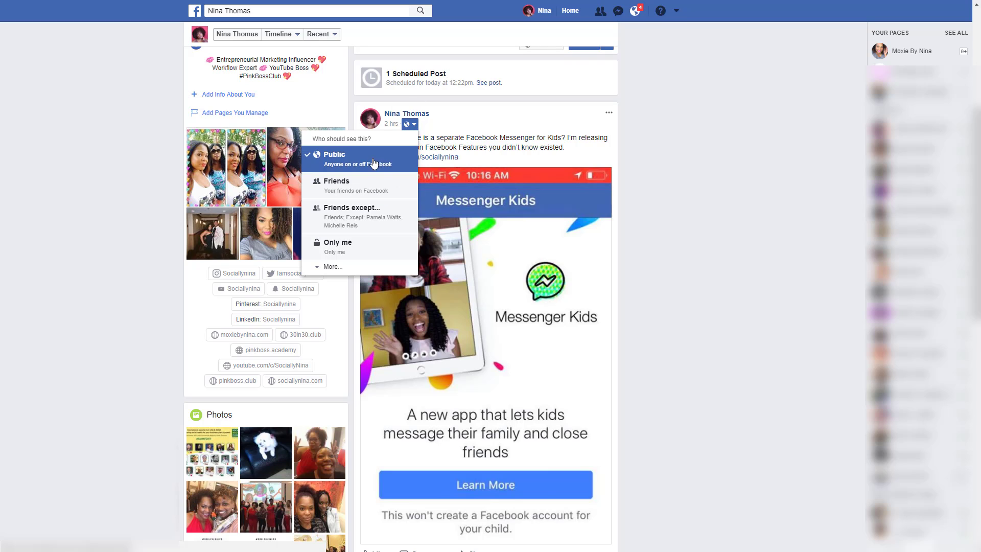
left_click(467, 125)
left_click(608, 113)
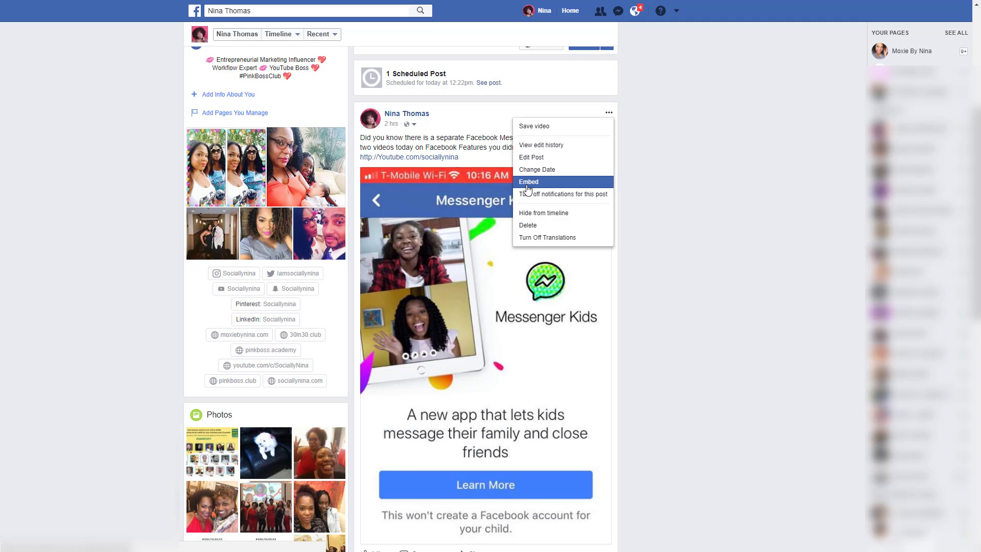
Get and select the Messenger Kids post's embed code, then scroll the Embedded Posts docs
left_click(529, 183)
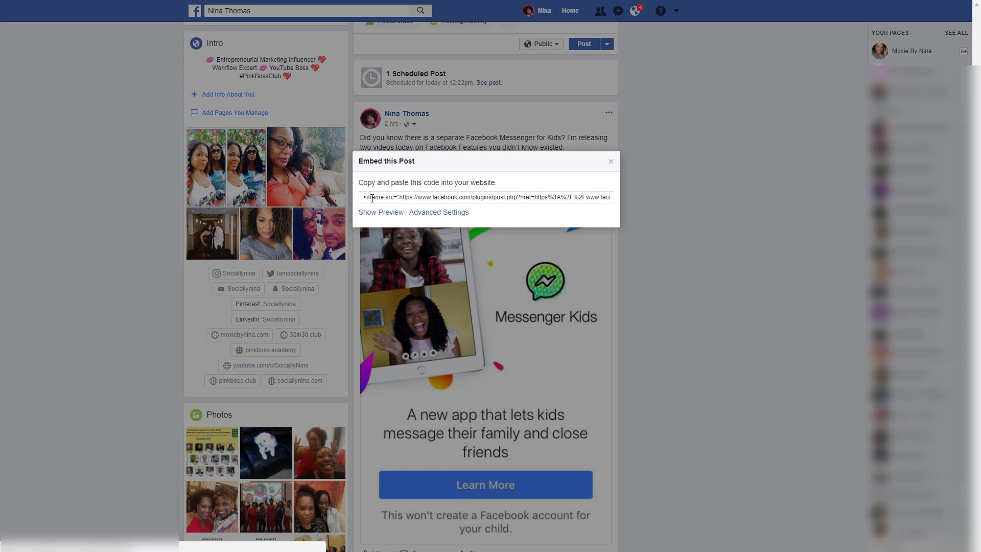
left_click_drag(371, 194, 700, 207)
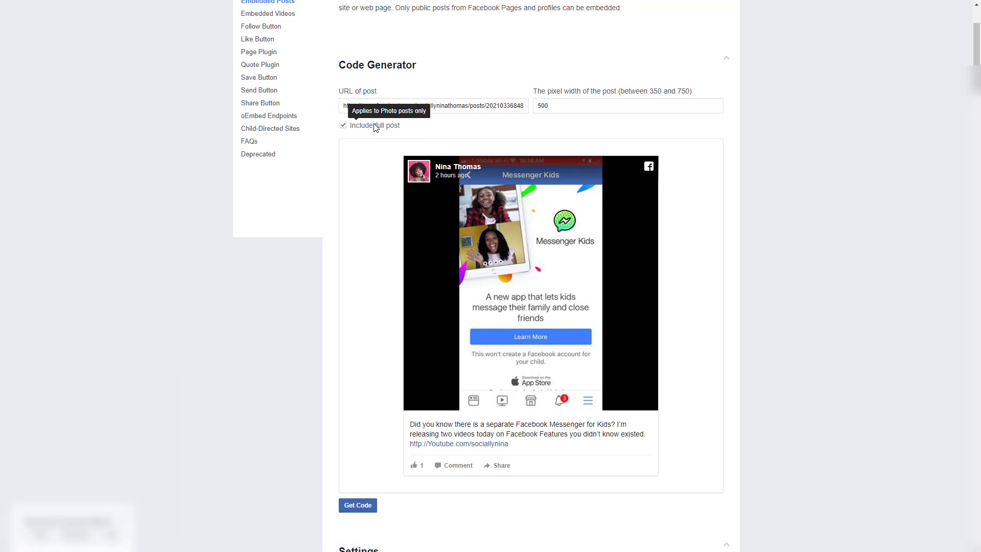
scroll(515, 287, "down", 2)
scroll(516, 288, "down", 3)
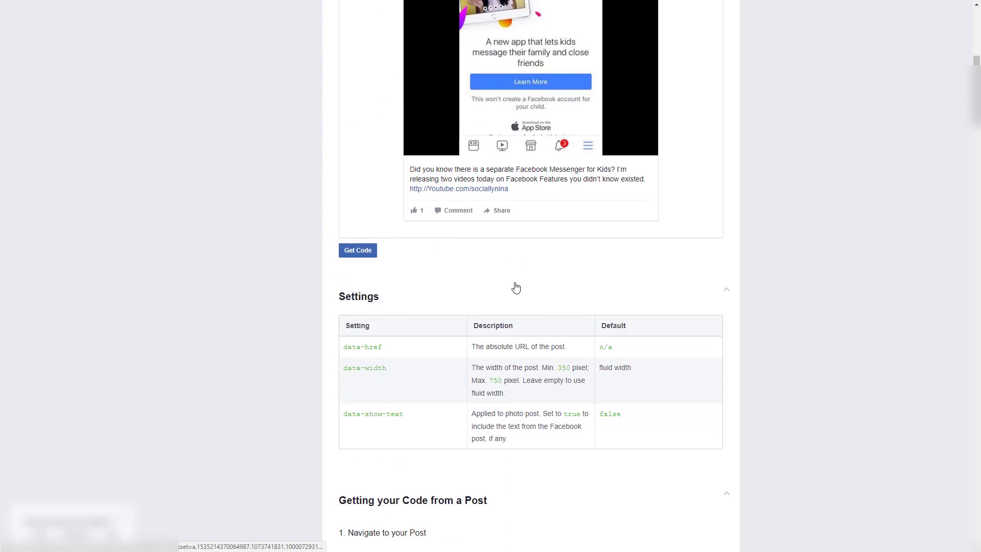
scroll(511, 279, "down", 4)
scroll(490, 245, "down", 2)
scroll(477, 231, "down", 4)
scroll(477, 234, "down", 4)
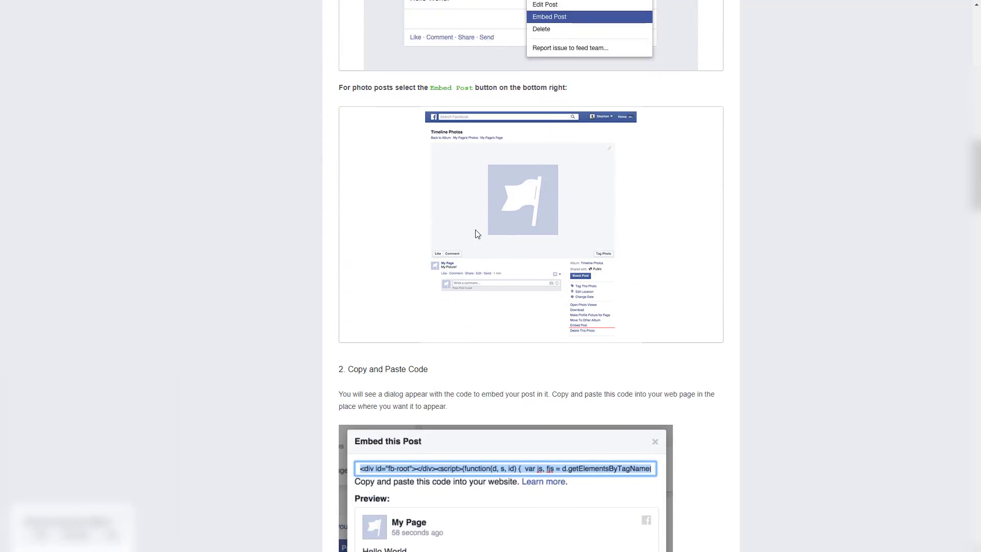
scroll(477, 234, "down", 5)
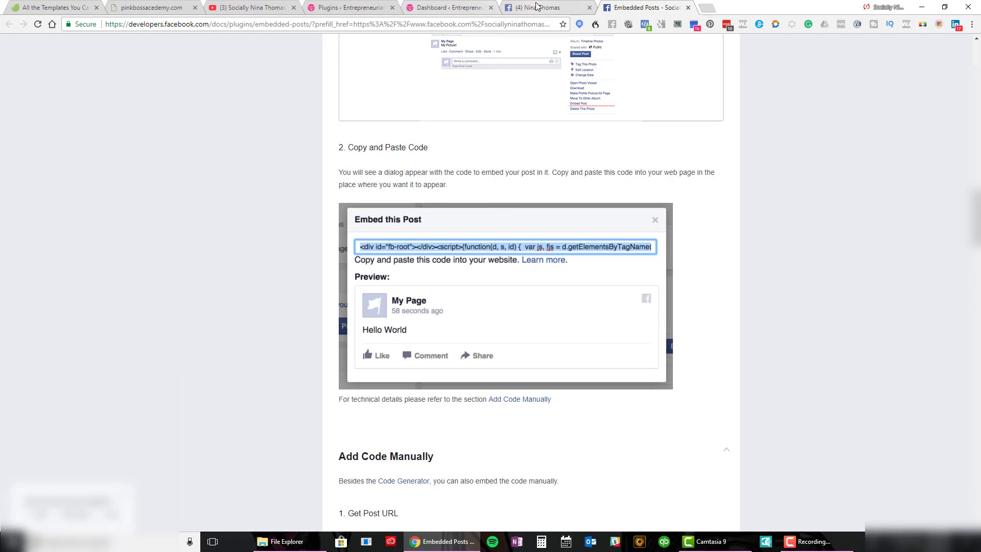
Back on the profile, open and dismiss the Messenger Kids post's options, then go to Home
left_click(537, 6)
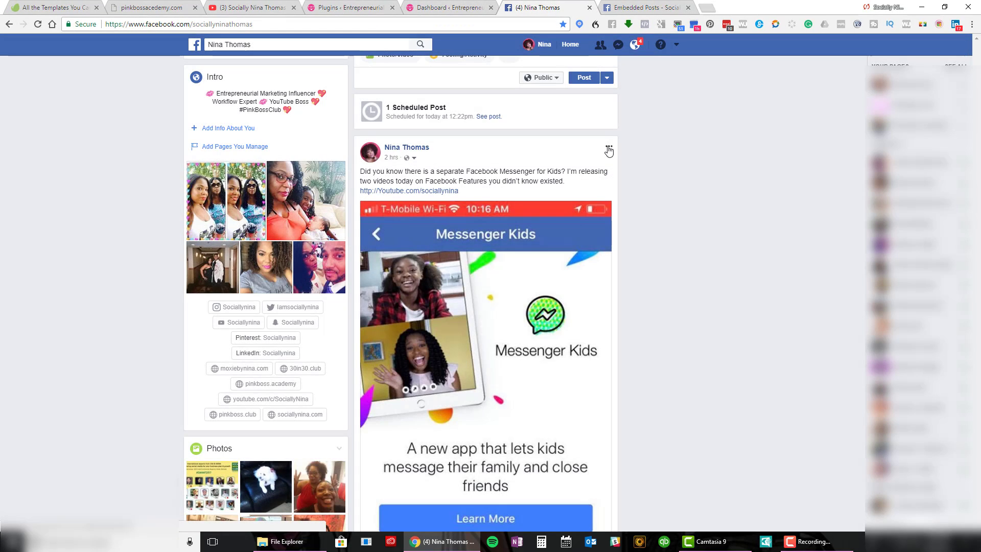
left_click(609, 150)
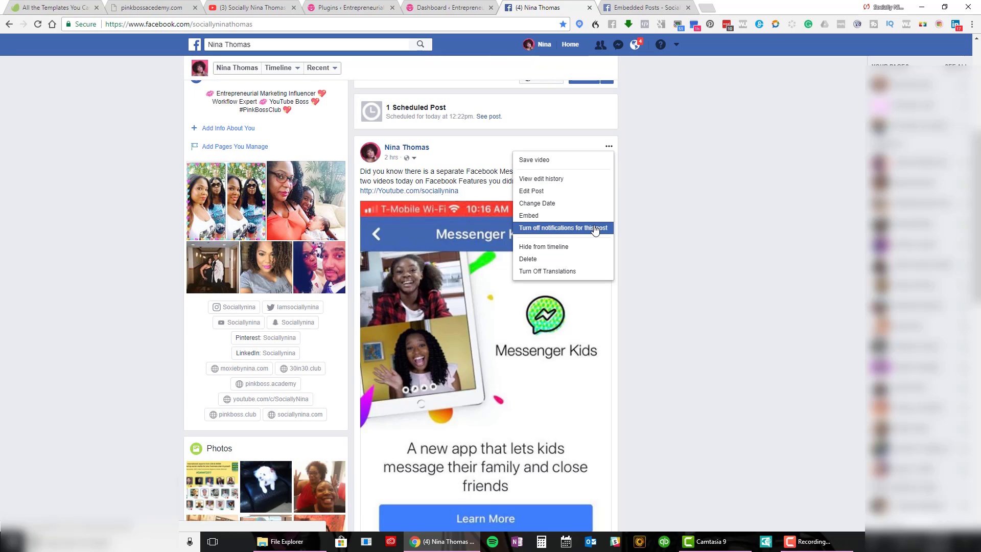
left_click(694, 173)
left_click(255, 45)
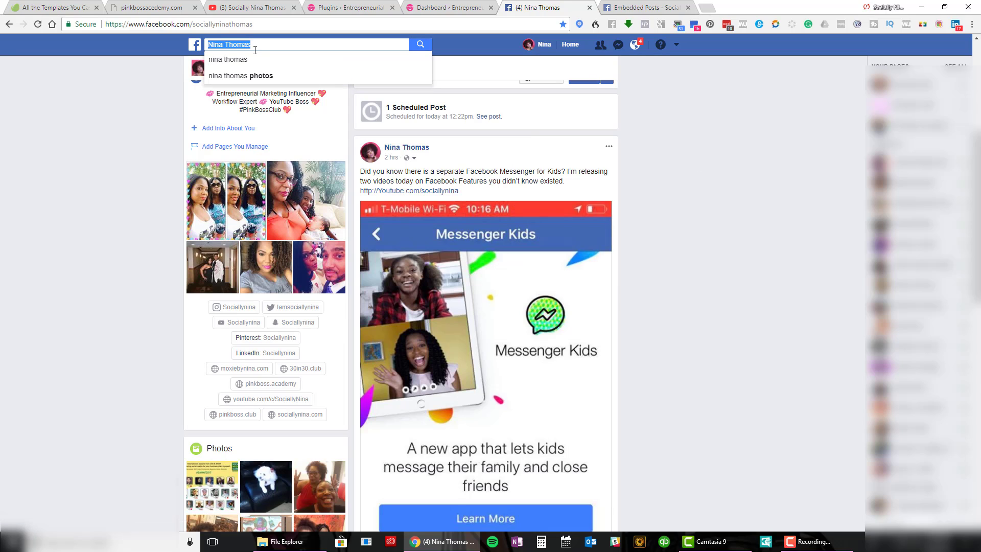
left_click(195, 45)
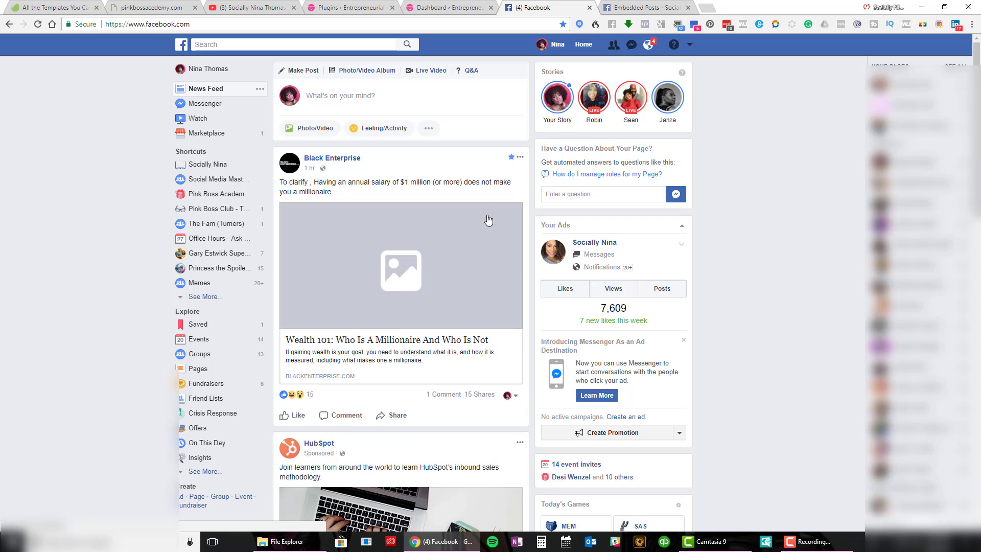
Turn on notifications for the Black Enterprise post, then reopen its ... menu
left_click(520, 158)
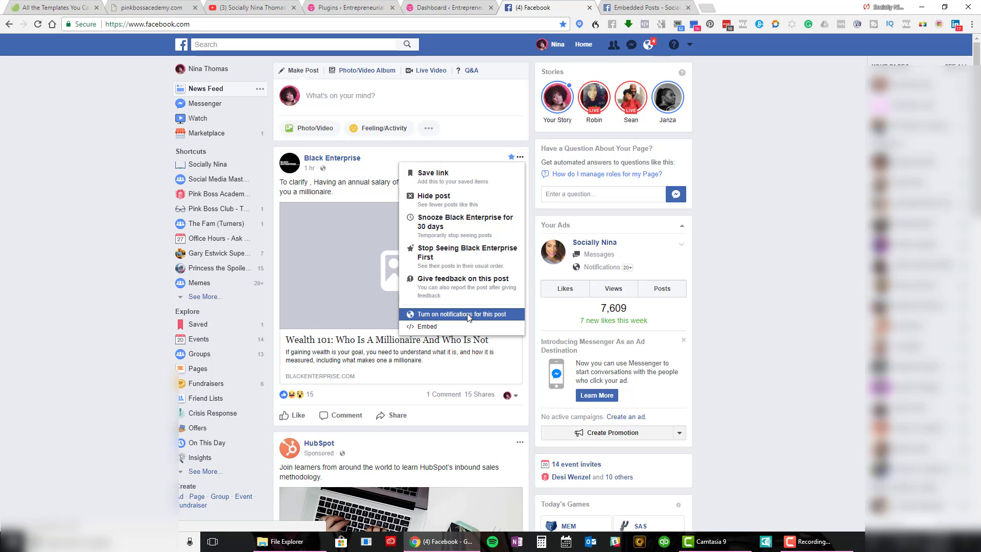
left_click(468, 315)
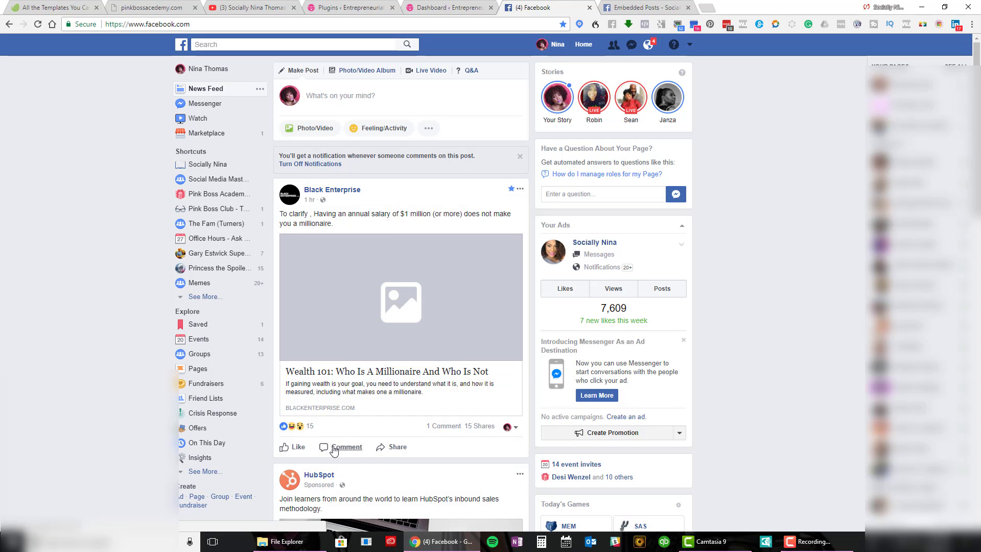
left_click(519, 191)
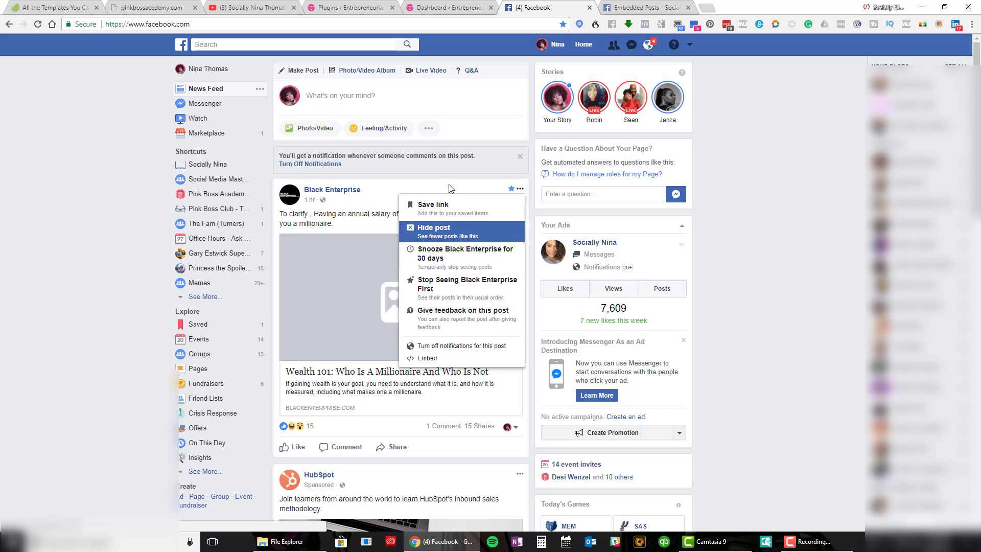
Choose Save link on the Black Enterprise post and confirm it now shows Unsave link
left_click(435, 214)
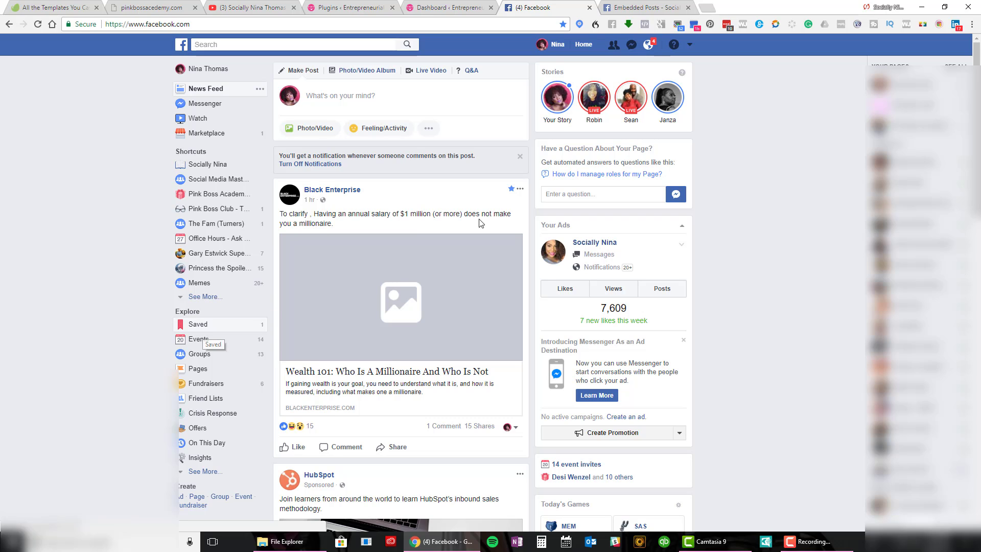
left_click(519, 189)
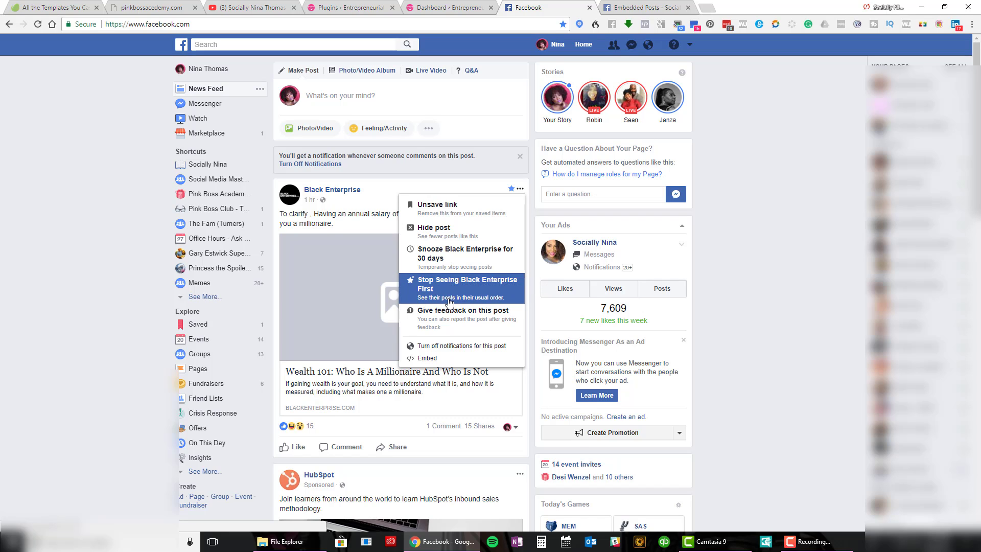
left_click(440, 318)
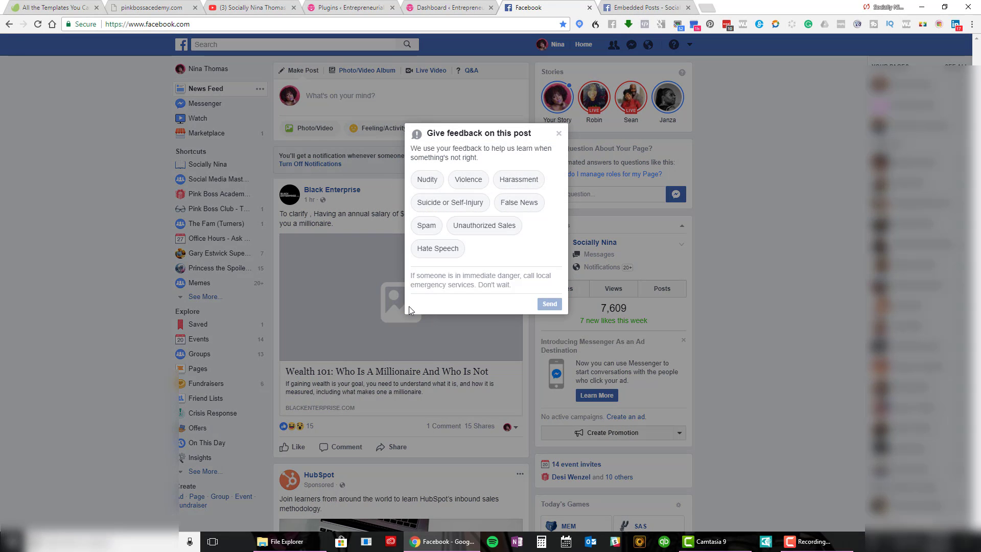
left_click(558, 135)
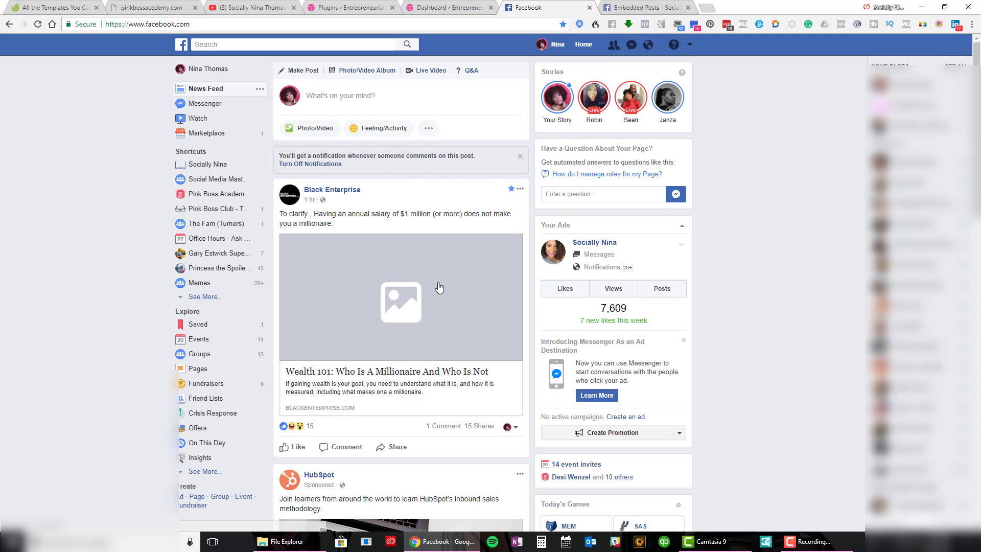
Open the HubSpot ad's Sponsored page about Facebook ads, then return to the feed
scroll(438, 286, "down", 5)
scroll(438, 282, "down", 1)
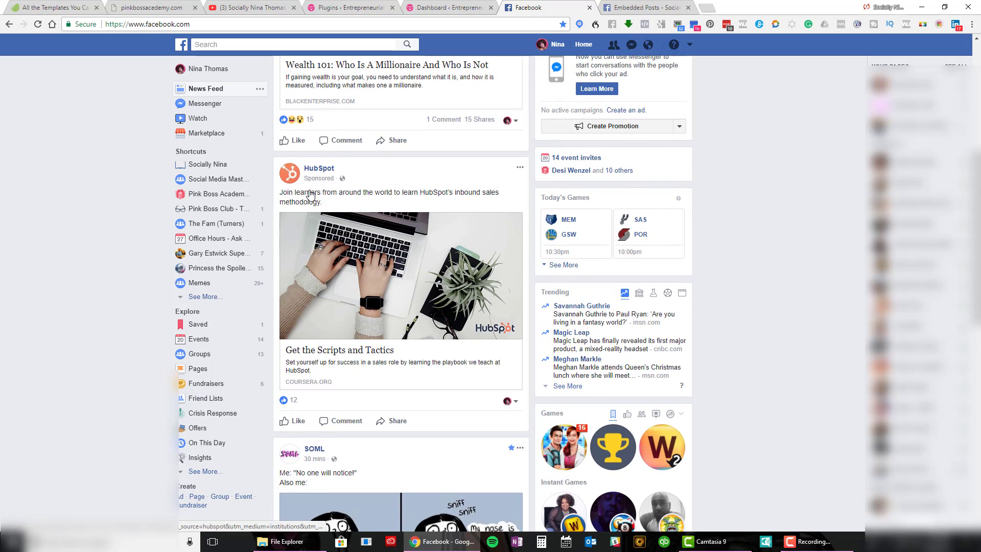
left_click_drag(280, 193, 321, 195)
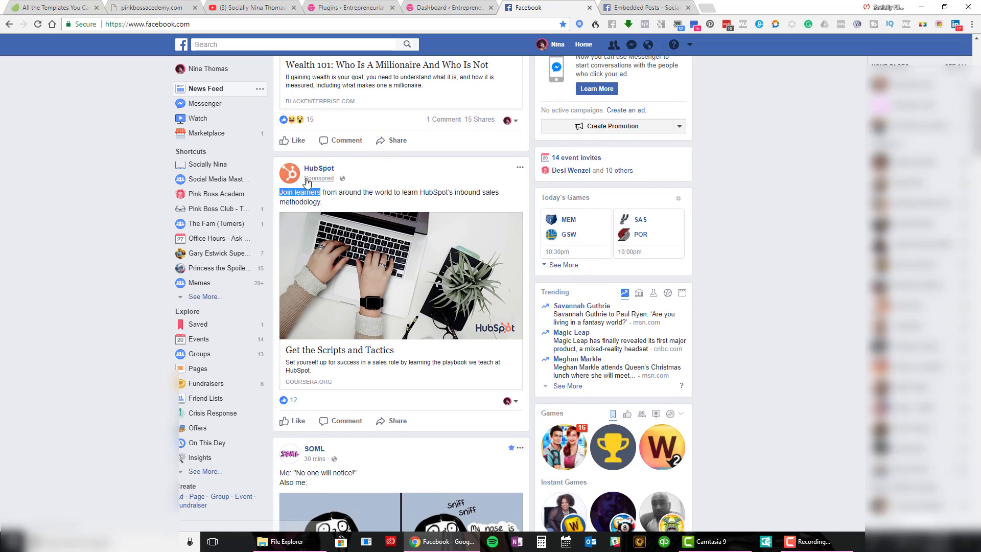
left_click(319, 179)
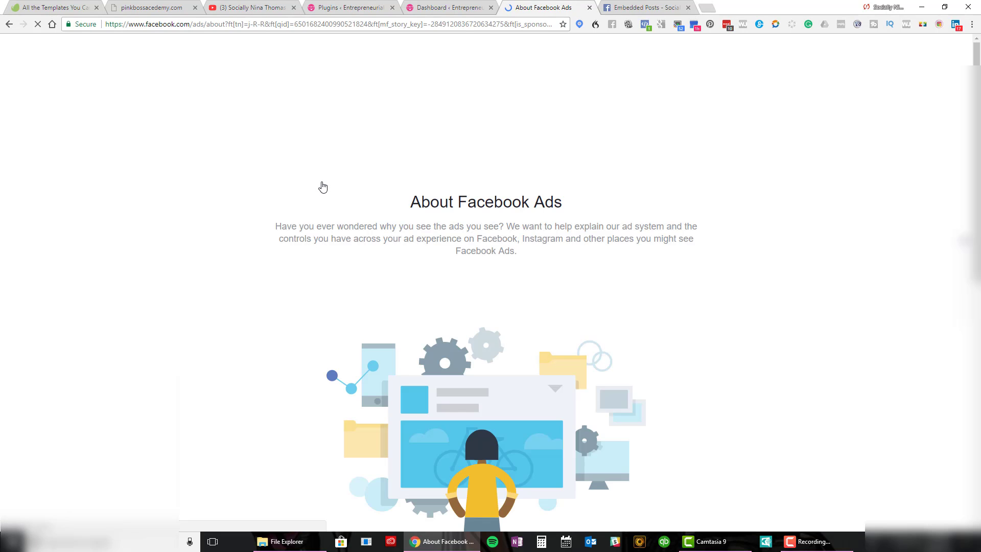
scroll(332, 197, "down", 6)
scroll(331, 194, "up", 5)
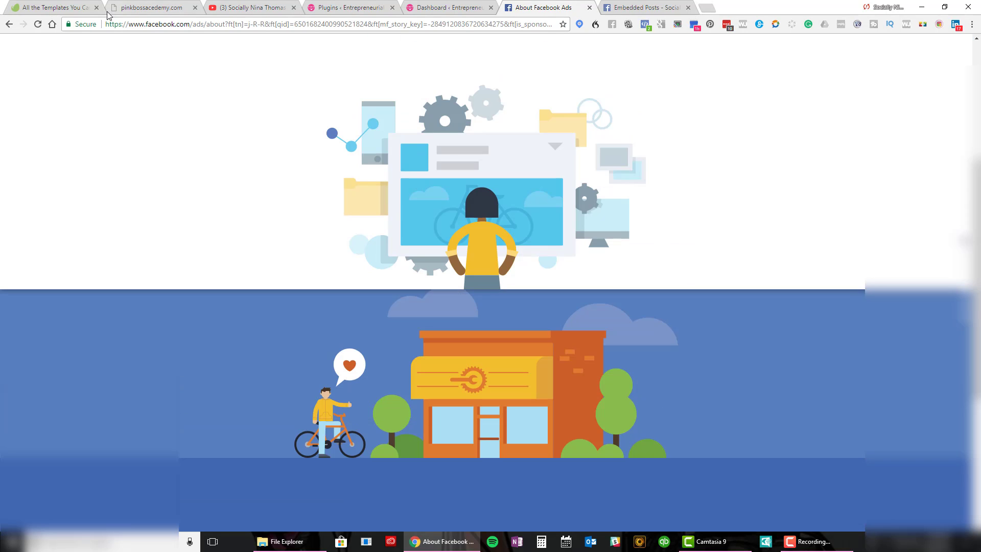
left_click(9, 24)
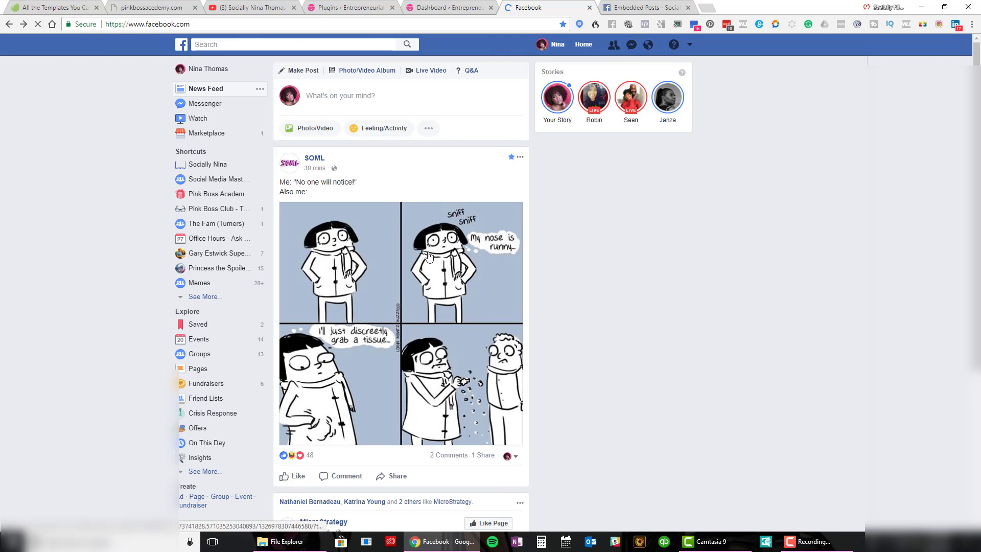
Scroll the news feed to the sponsored MicroStrategy ad
scroll(428, 255, "down", 2)
scroll(428, 256, "down", 4)
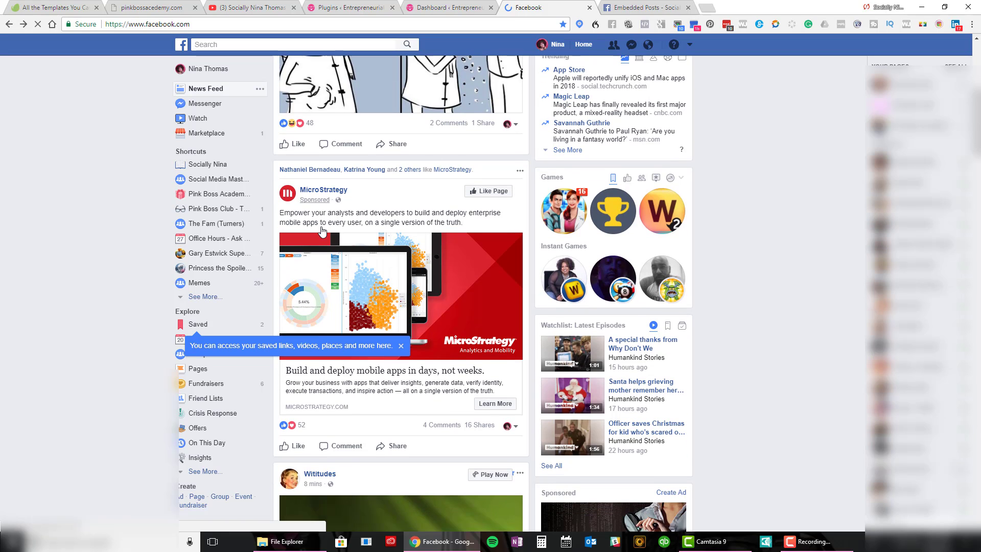
scroll(321, 230, "down", 5)
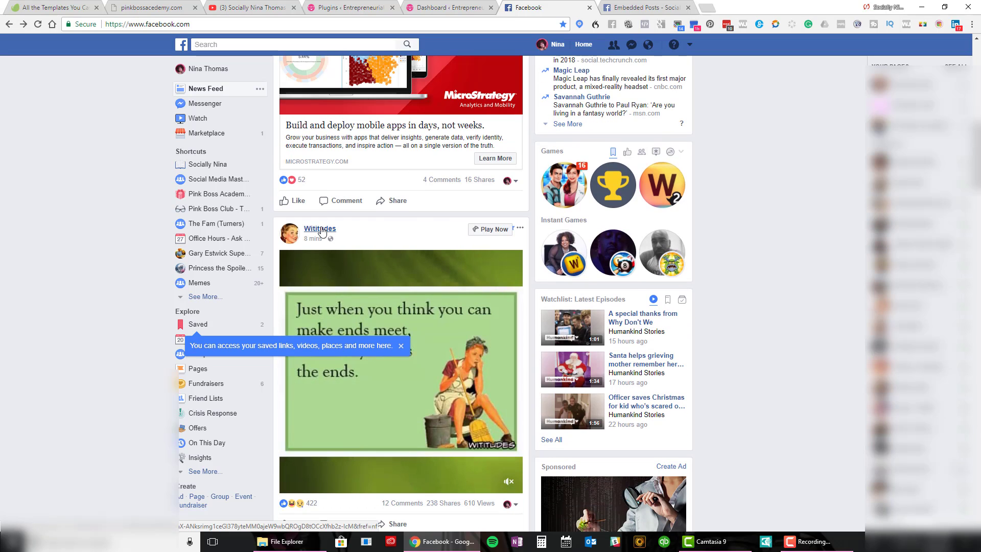
scroll(321, 230, "up", 2)
scroll(321, 230, "up", 3)
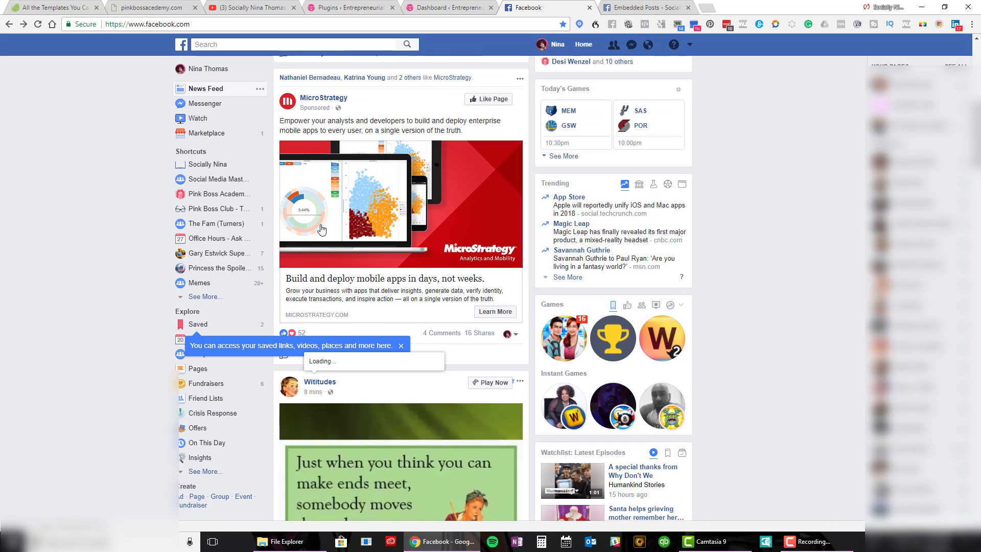
scroll(321, 230, "up", 2)
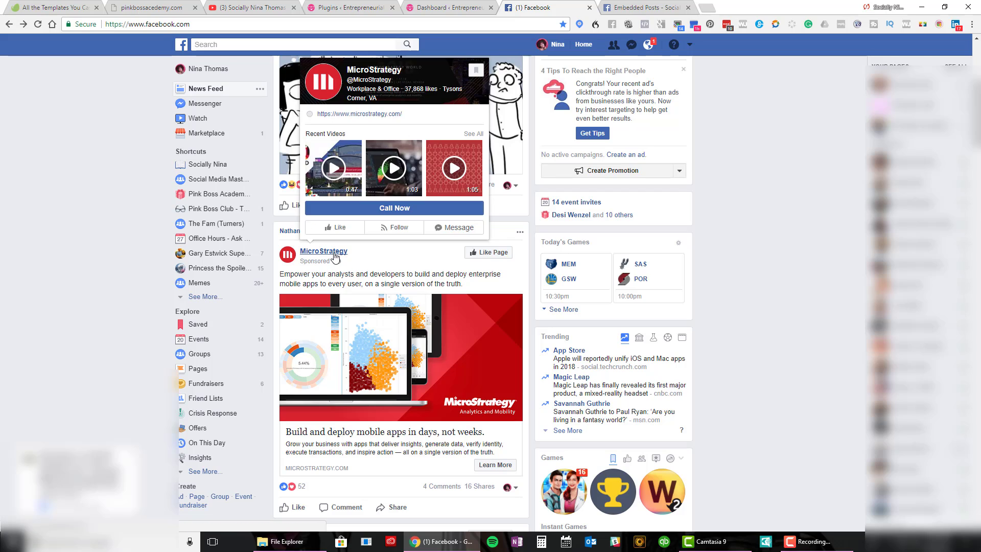
Open 'Why am I seeing this?' for the MicroStrategy ad and highlight the 24 to 60 age range
left_click(520, 233)
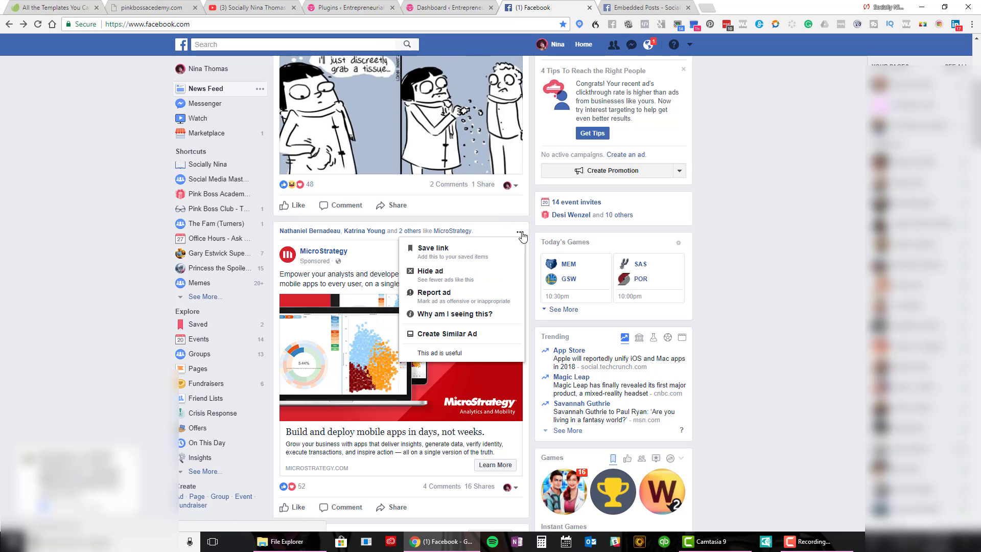
left_click(443, 315)
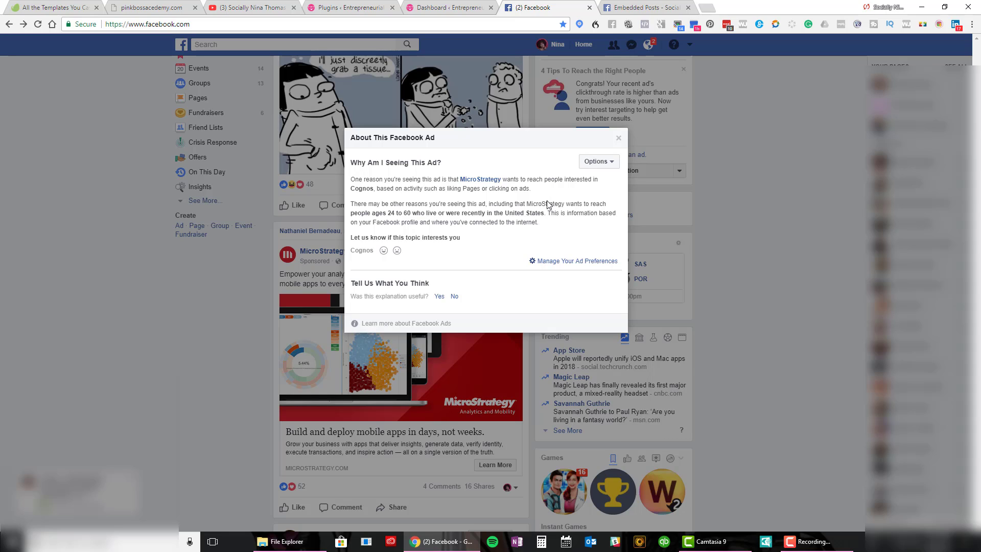
left_click_drag(382, 213, 411, 213)
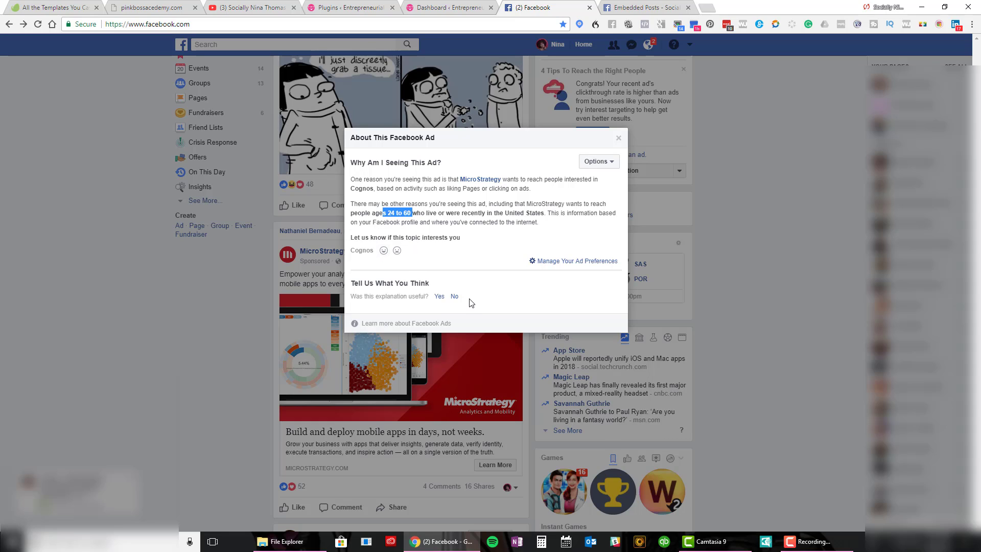